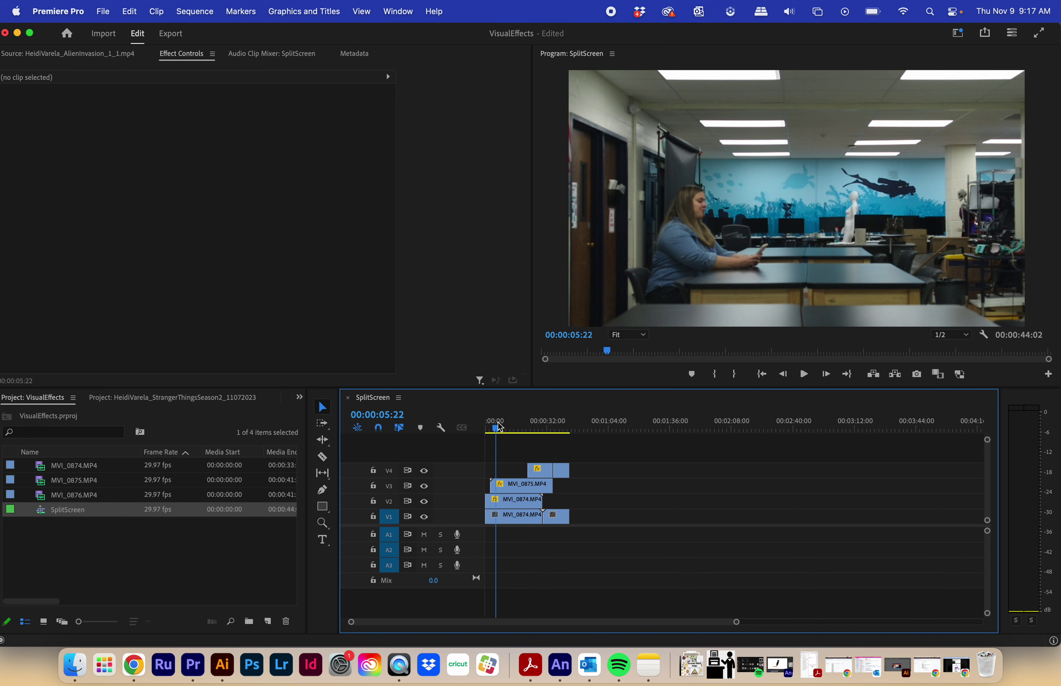
# Hide tracks V3 and V4 and examine the opacity mask of the V2 clip at 00:00:11:24, with and without V1
pyautogui.moveTo(501, 427); pyautogui.dragTo(512, 429)
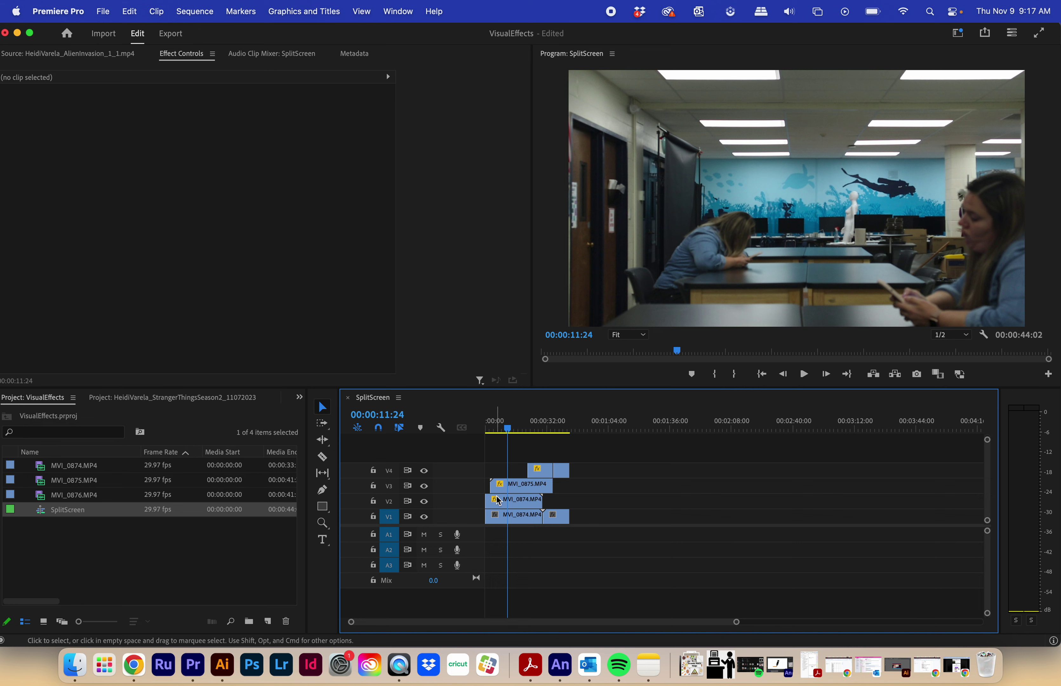
pyautogui.click(511, 491)
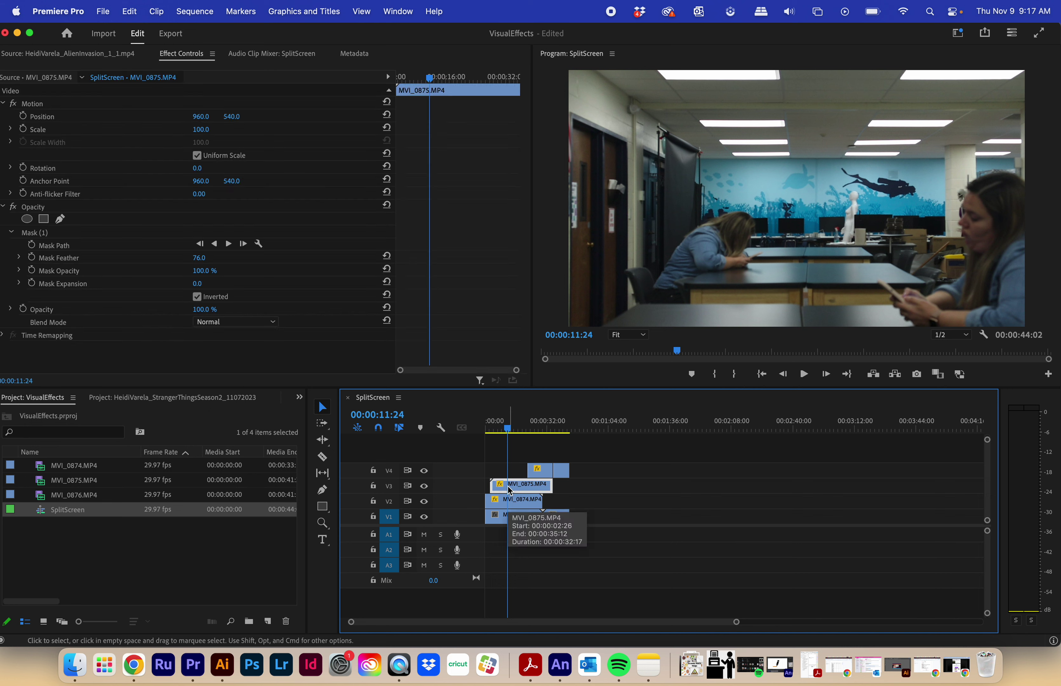
pyautogui.click(516, 505)
pyautogui.click(423, 486)
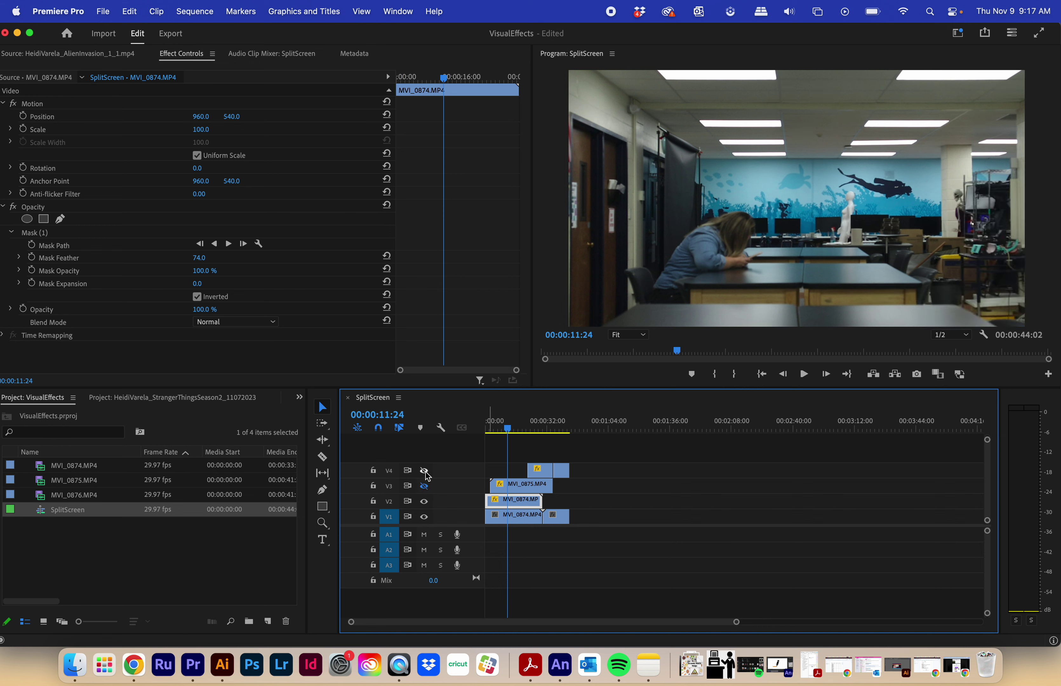
pyautogui.click(424, 471)
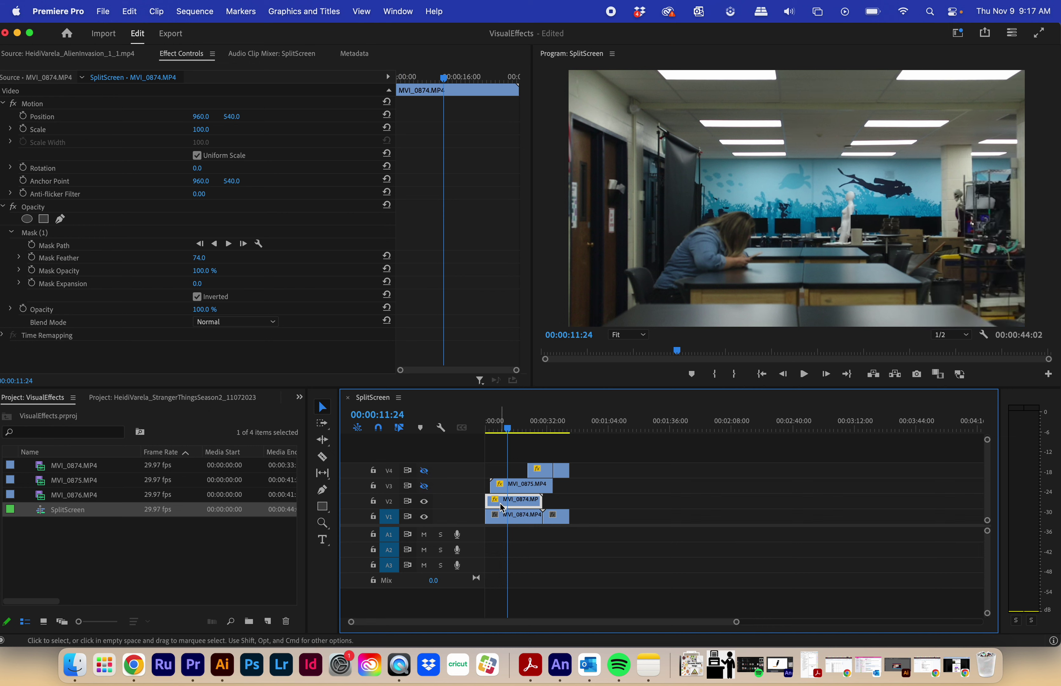
pyautogui.click(90, 249)
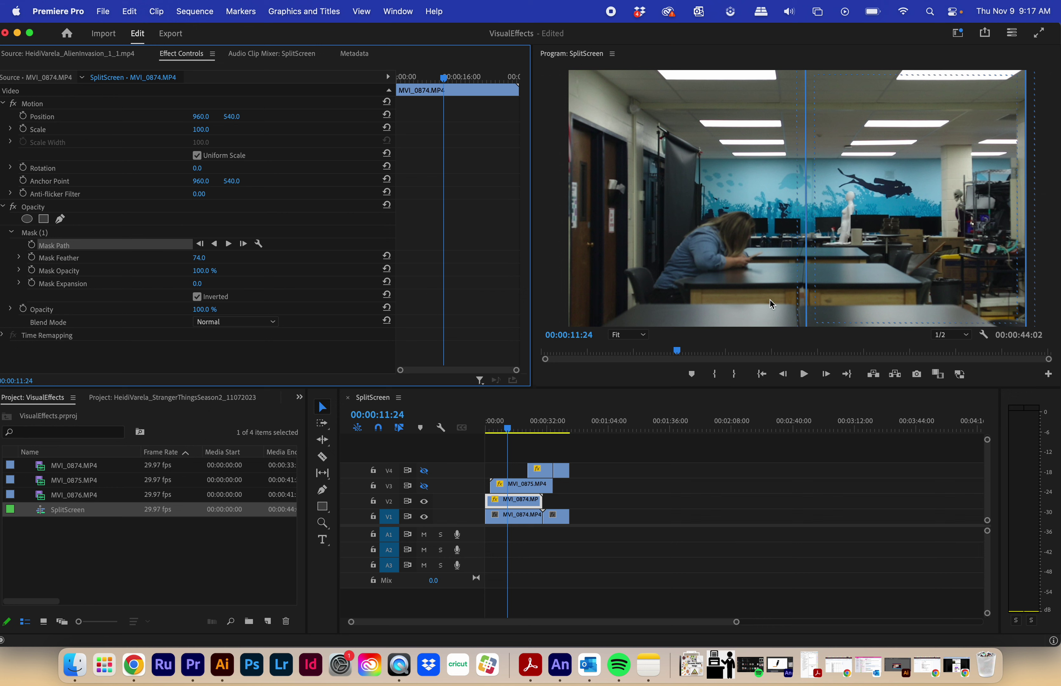
pyautogui.click(425, 516)
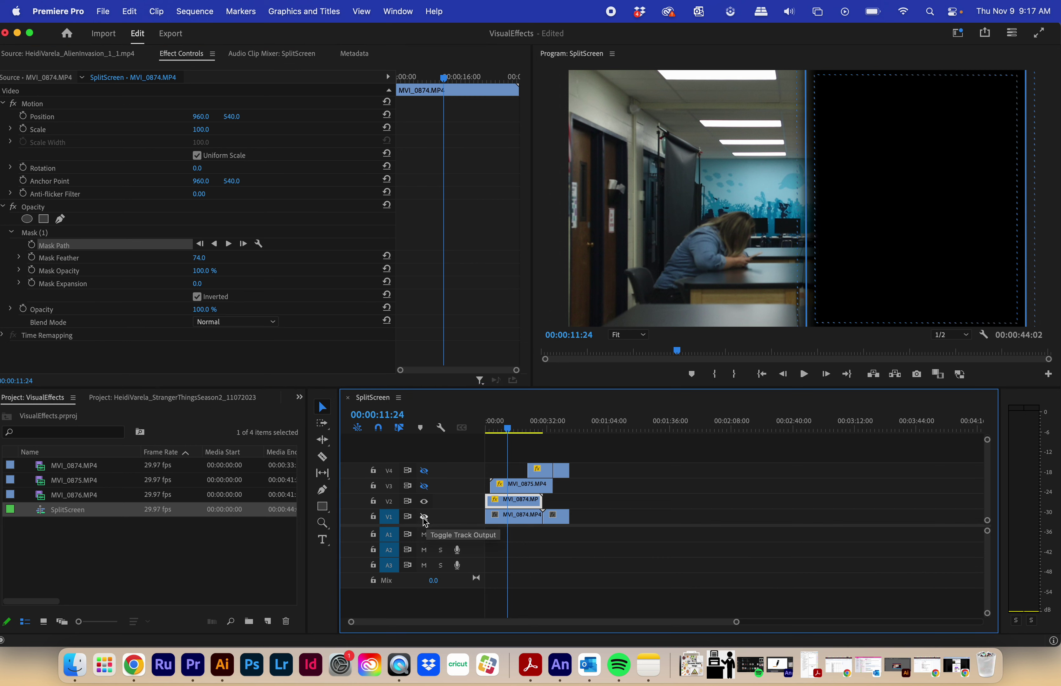
pyautogui.click(425, 518)
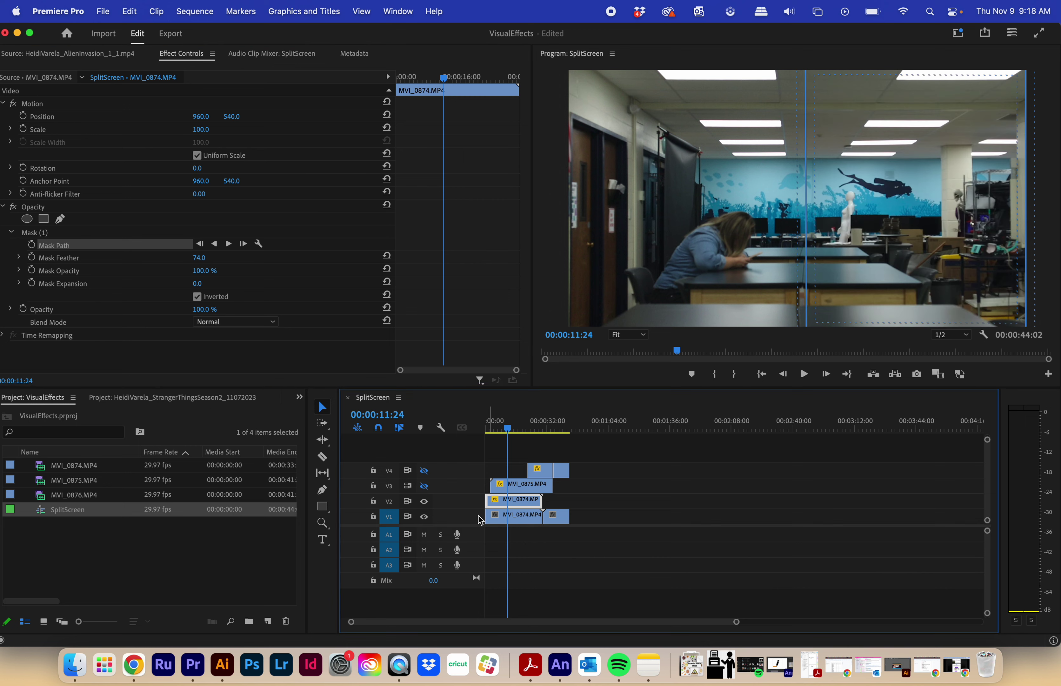
# Show track V3 again and examine the mask path of MVI_0875.MP4 in isolation by hiding V1 and V2
pyautogui.click(425, 486)
pyautogui.click(522, 485)
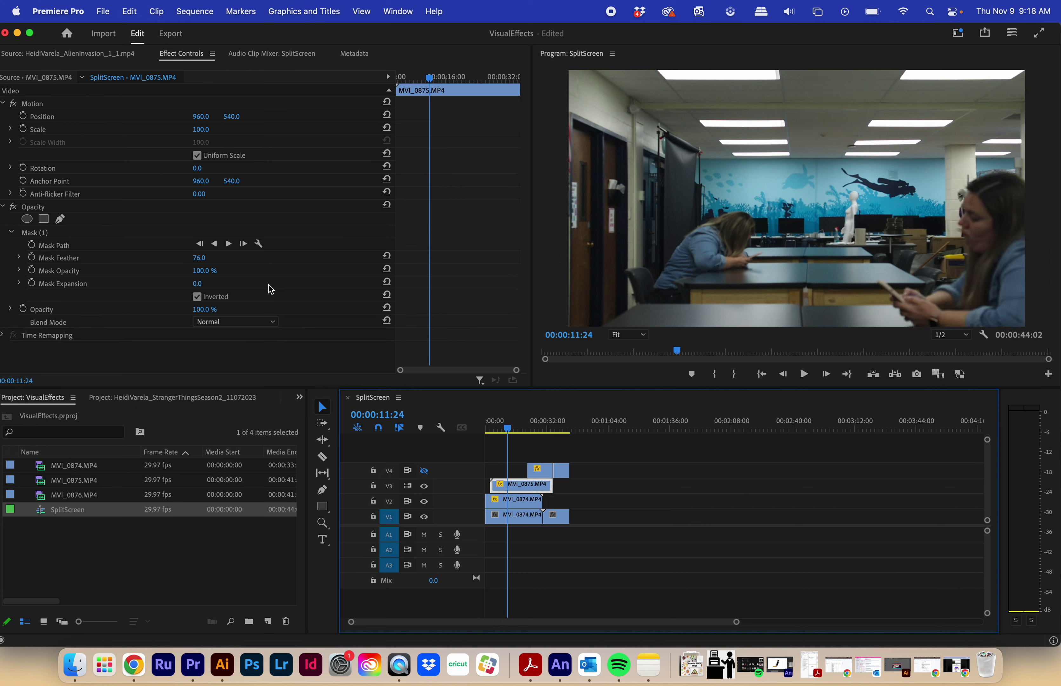
pyautogui.click(98, 246)
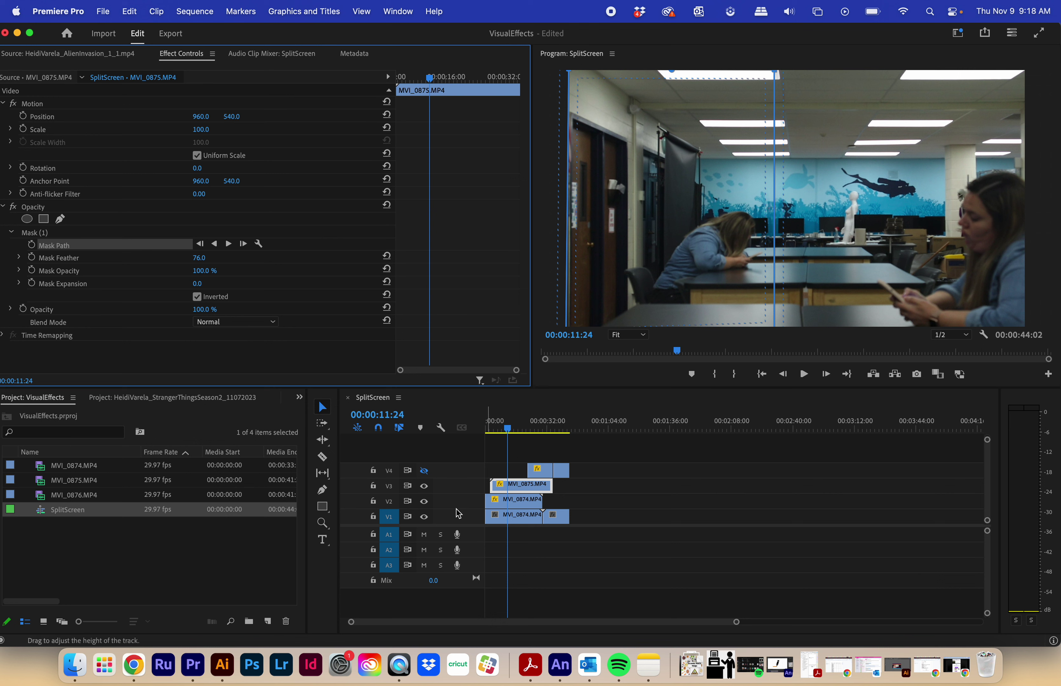
pyautogui.click(425, 518)
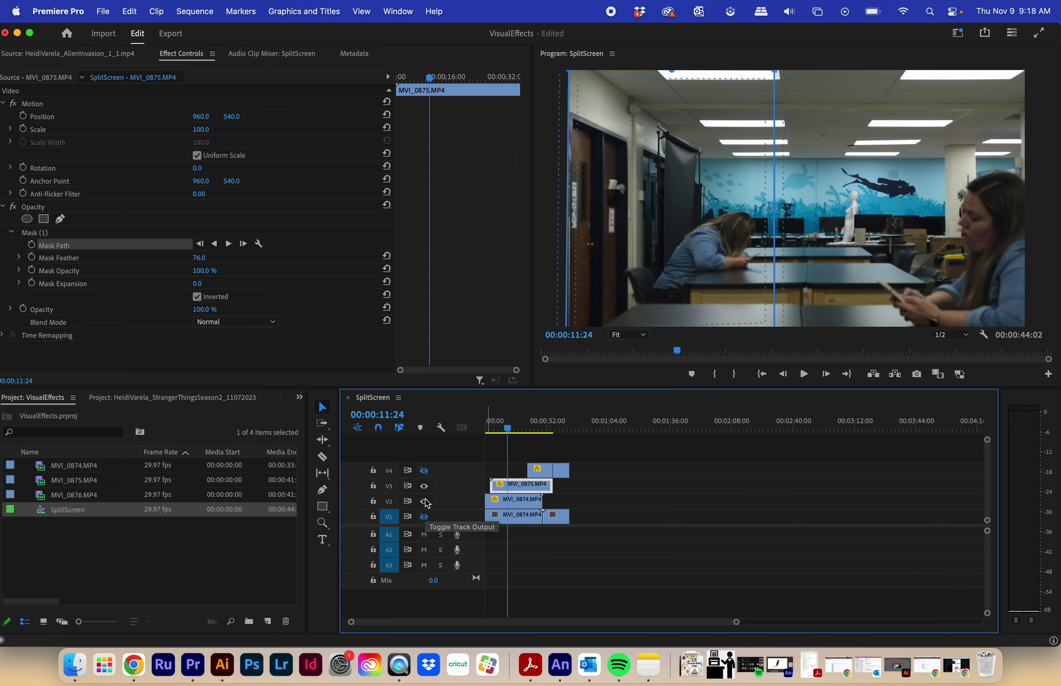
pyautogui.click(425, 501)
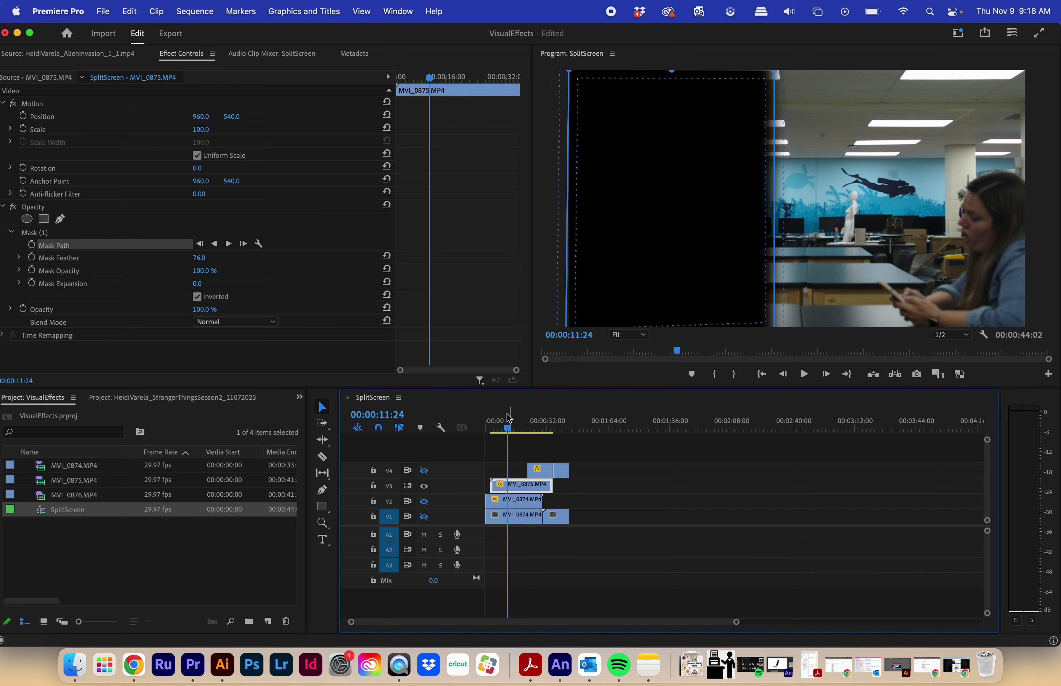
# Show track V4 and examine the mask of MVI_0876.MP4 at 00:00:27:14 with all lower tracks hidden
pyautogui.moveTo(508, 428); pyautogui.dragTo(537, 432)
pyautogui.click(424, 501)
pyautogui.click(426, 471)
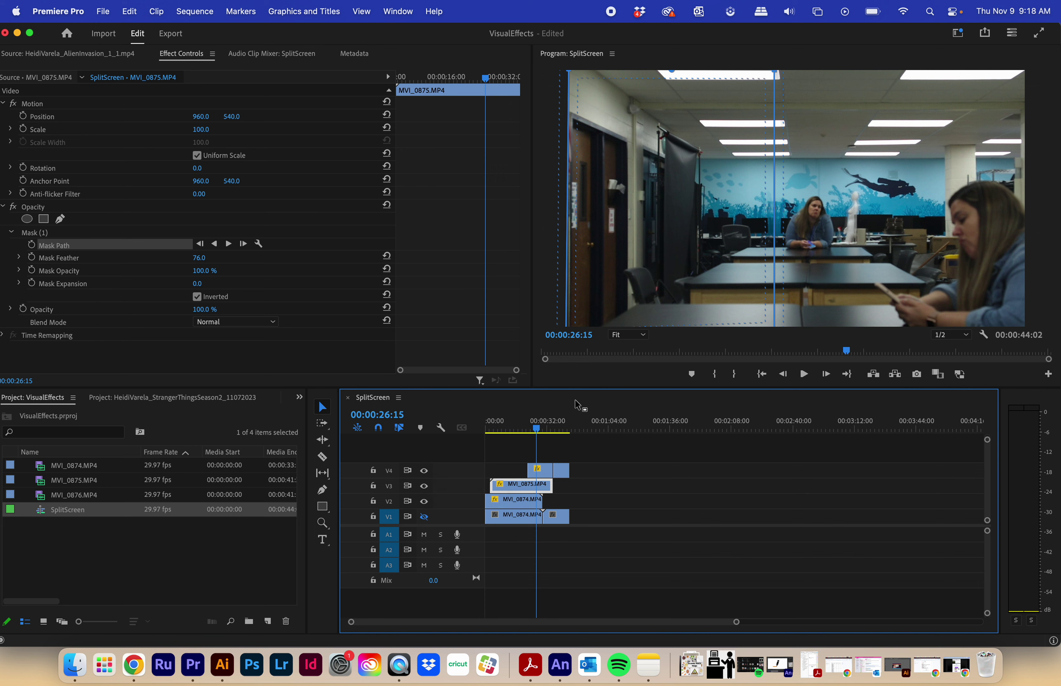
pyautogui.moveTo(538, 434)
pyautogui.mouseDown()
pyautogui.moveTo(521, 432)
pyautogui.moveTo(557, 437)
pyautogui.moveTo(540, 436)
pyautogui.mouseUp()
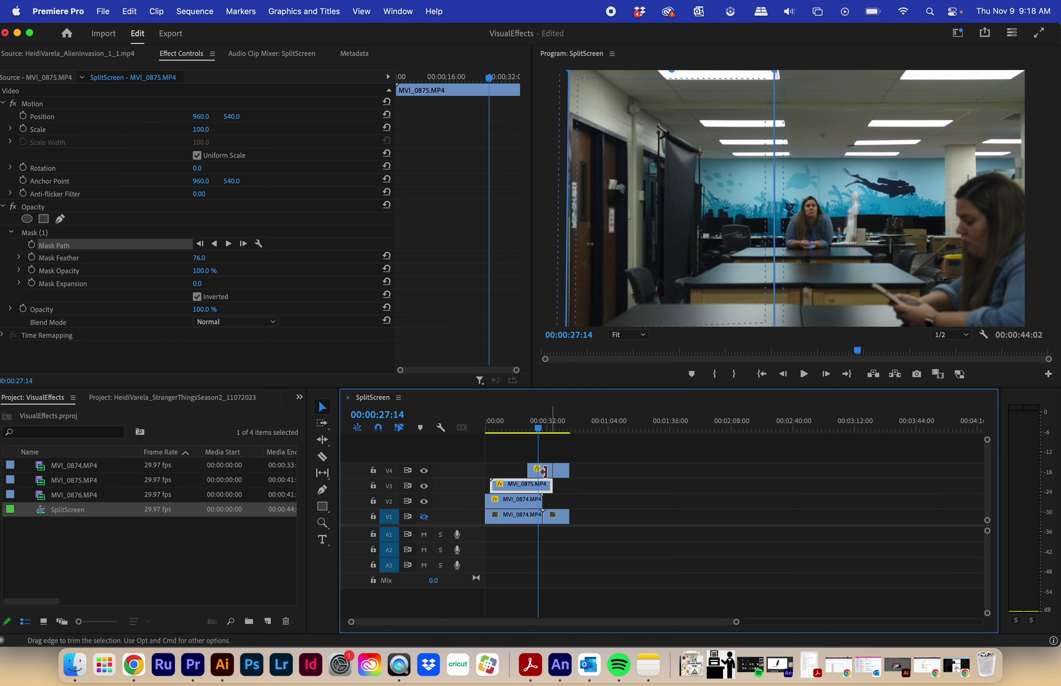
pyautogui.click(423, 485)
pyautogui.click(424, 502)
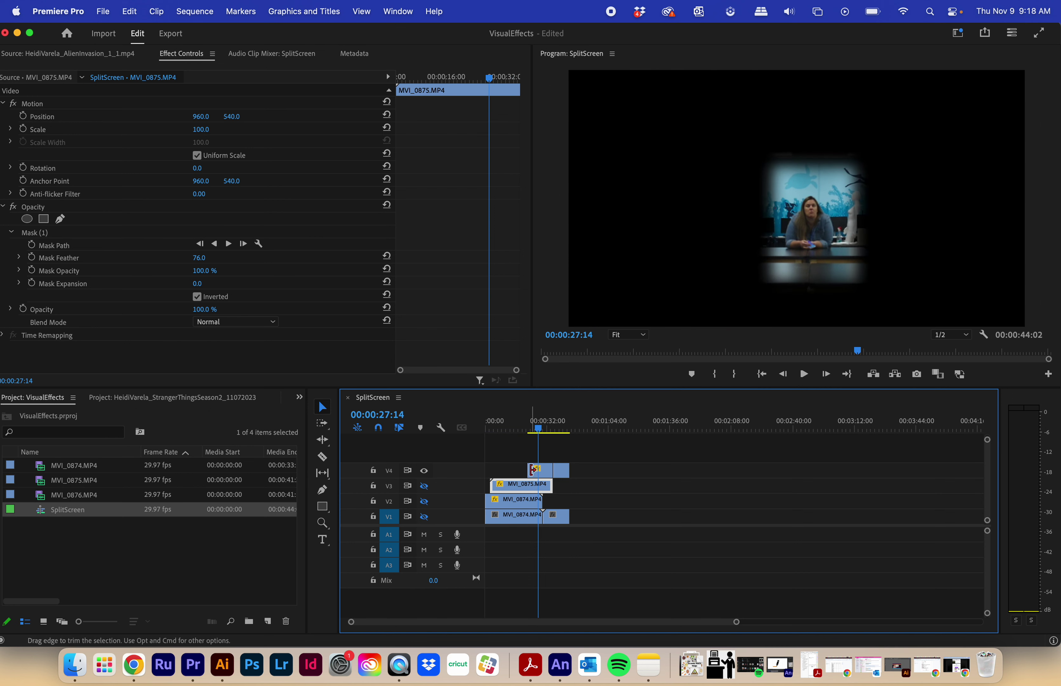
pyautogui.click(541, 474)
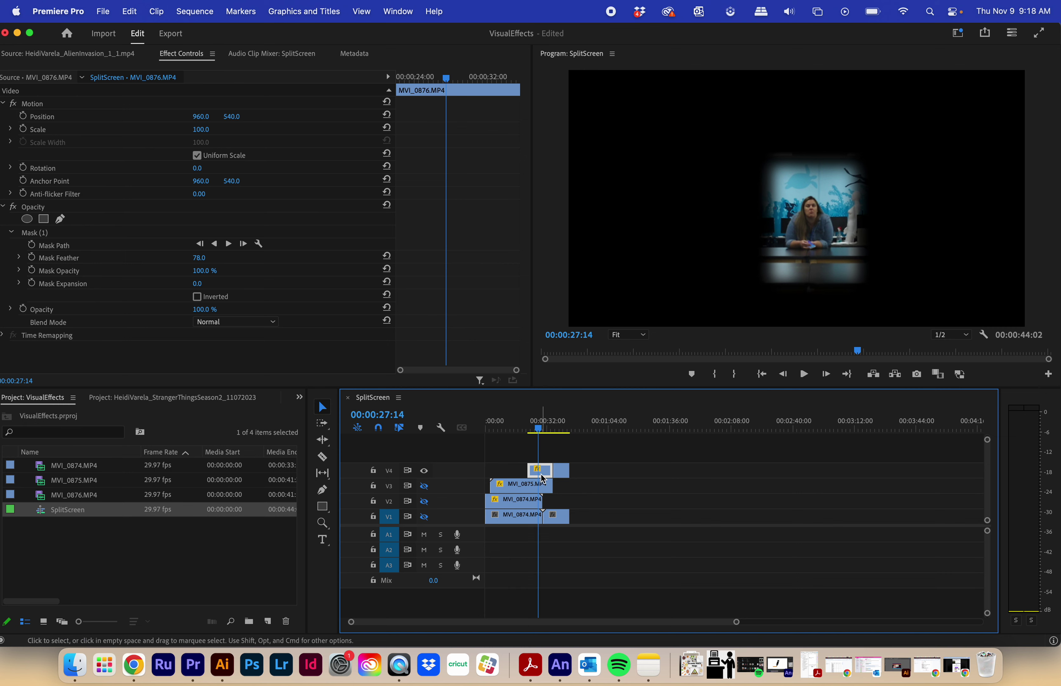
# Show tracks V1, V2 and V3 again and scrub through the full composite, returning to the sequence start
pyautogui.moveTo(539, 429); pyautogui.dragTo(482, 443)
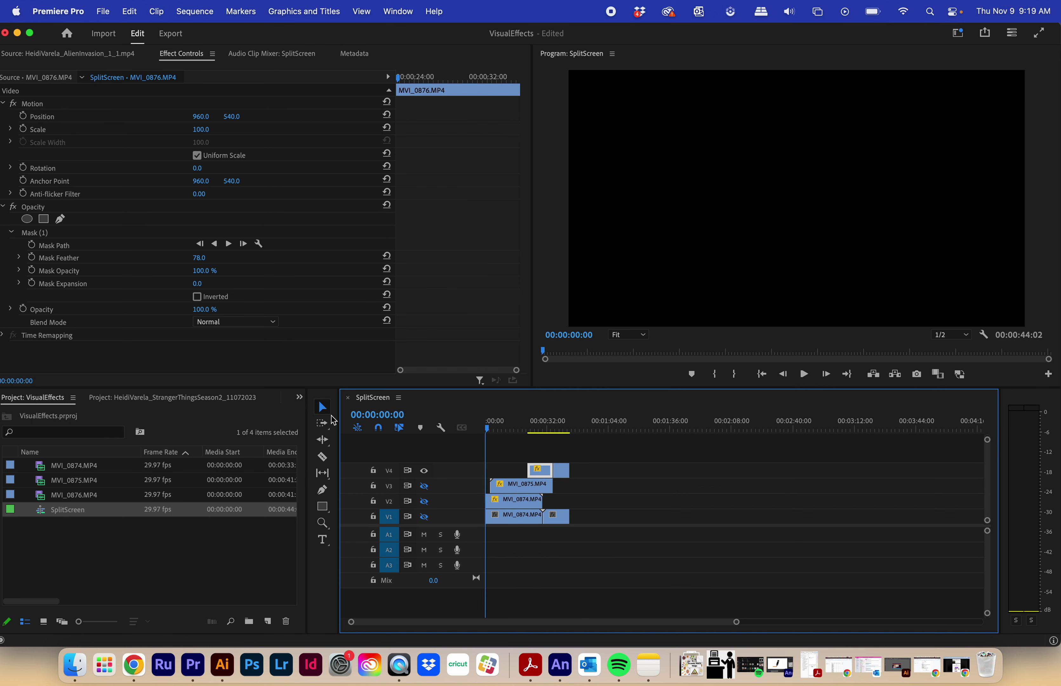
pyautogui.click(424, 486)
pyautogui.click(424, 502)
pyautogui.click(424, 517)
pyautogui.moveTo(489, 430); pyautogui.dragTo(549, 443)
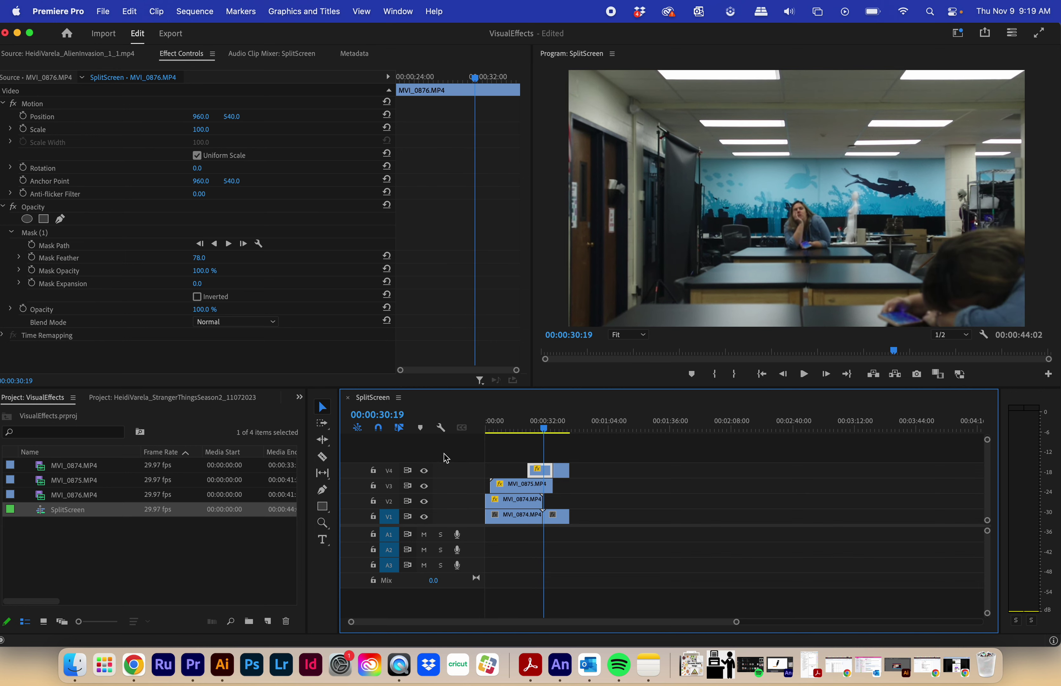
pyautogui.moveTo(542, 436); pyautogui.dragTo(486, 434)
# Hide tracks V2, V3 and V4 so that only the unmasked V1 footage is displayed at the sequence start
pyautogui.click(522, 520)
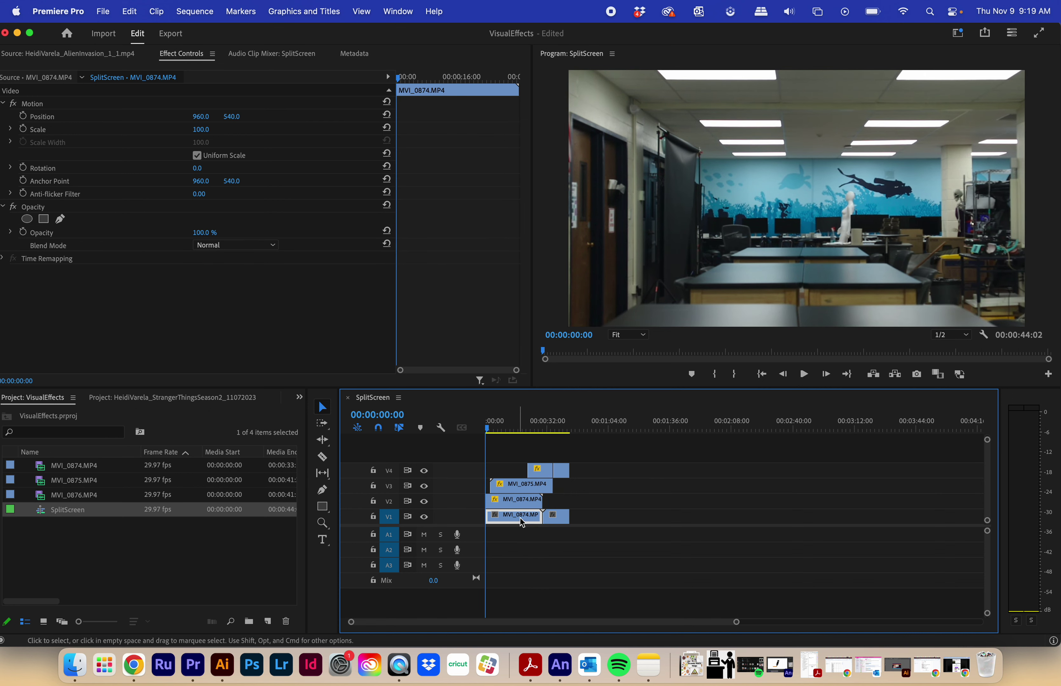
pyautogui.click(550, 517)
pyautogui.click(522, 518)
pyautogui.click(533, 503)
pyautogui.click(424, 470)
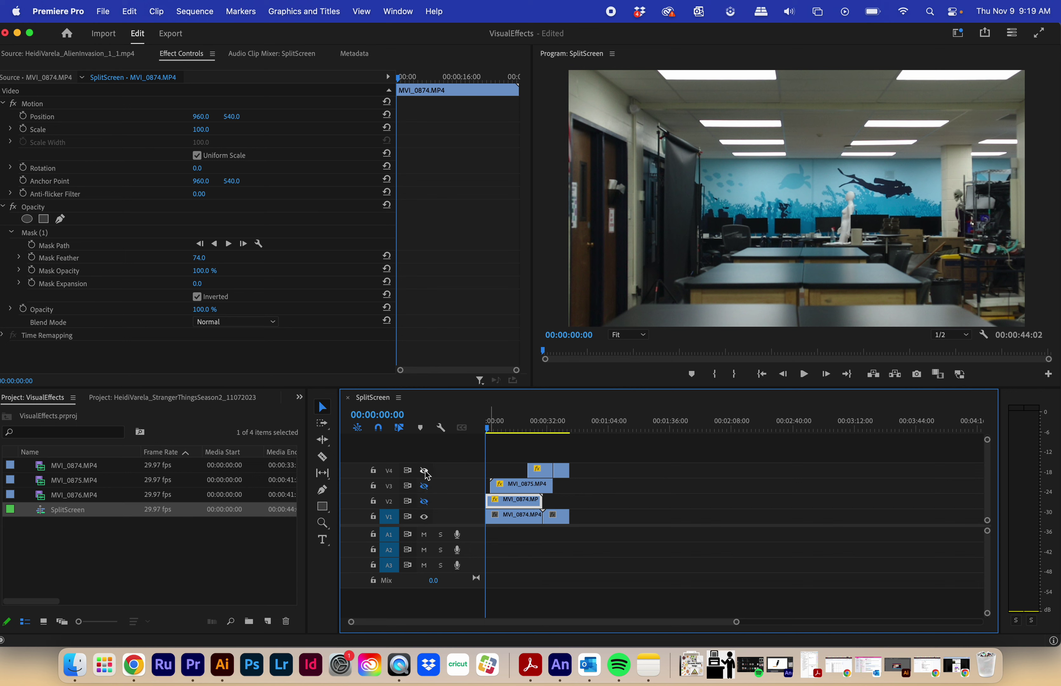
pyautogui.click(519, 523)
pyautogui.moveTo(489, 441)
pyautogui.mouseDown()
pyautogui.moveTo(504, 439)
pyautogui.moveTo(477, 440)
pyautogui.mouseUp()
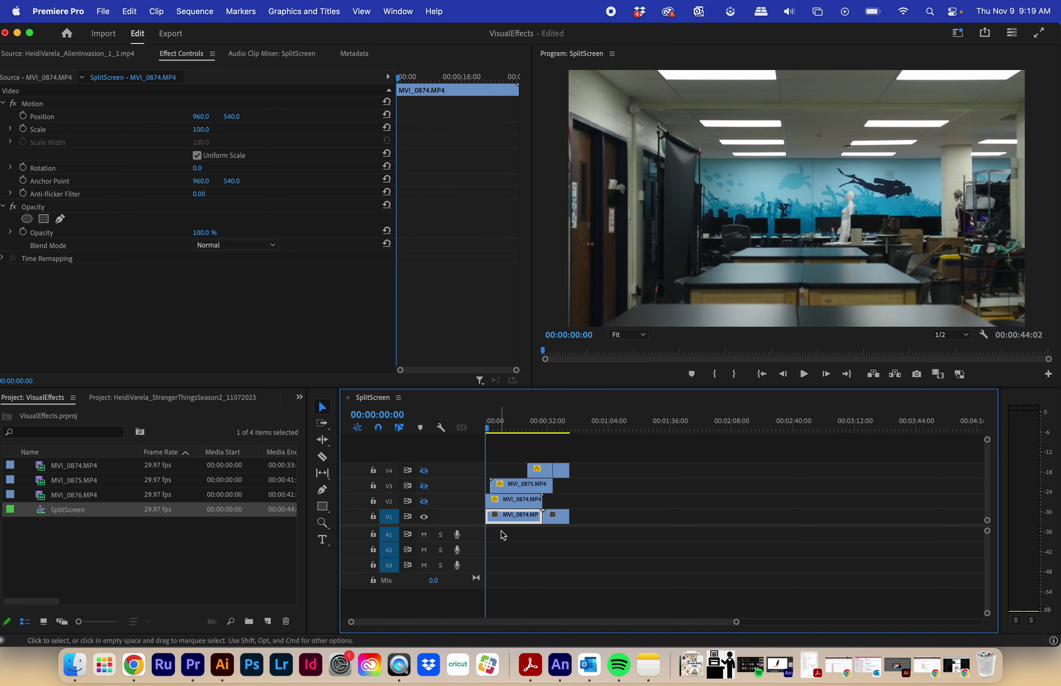
# Delete both clips on track V1
pyautogui.click(552, 516)
pyautogui.moveTo(486, 432)
pyautogui.mouseDown()
pyautogui.moveTo(545, 445)
pyautogui.moveTo(556, 462)
pyautogui.moveTo(493, 446)
pyautogui.mouseUp()
pyautogui.click(490, 517)
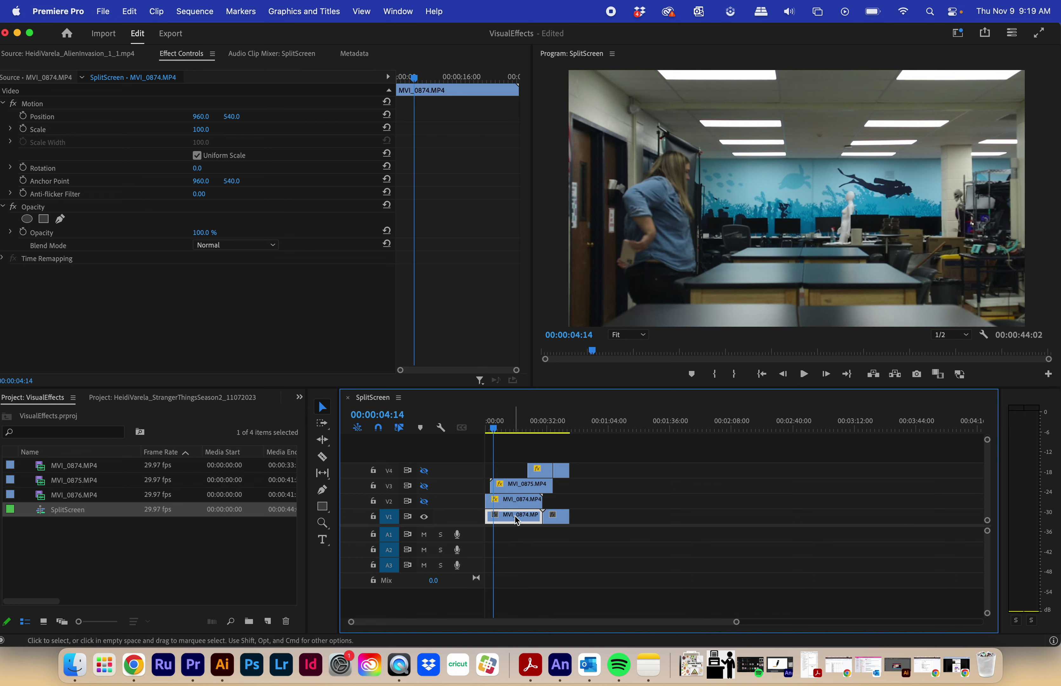
pyautogui.press('Delete')
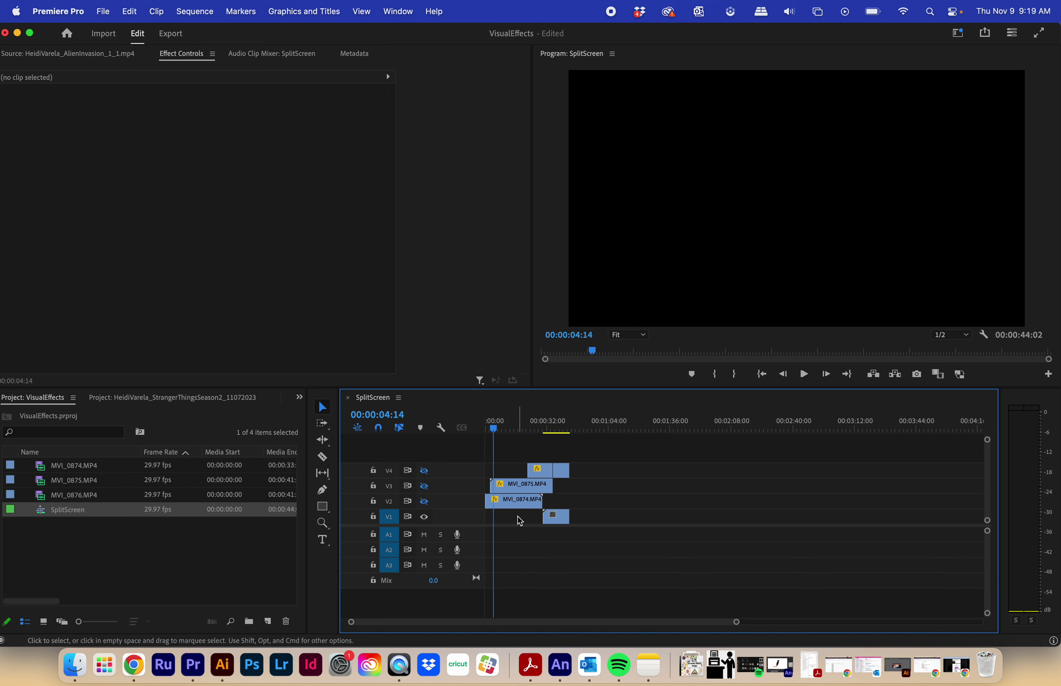
pyautogui.click(551, 524)
pyautogui.press('Delete')
# Duplicate the V2 clip MVI_0874.MP4 onto track V1 directly beneath the original
pyautogui.click(517, 503)
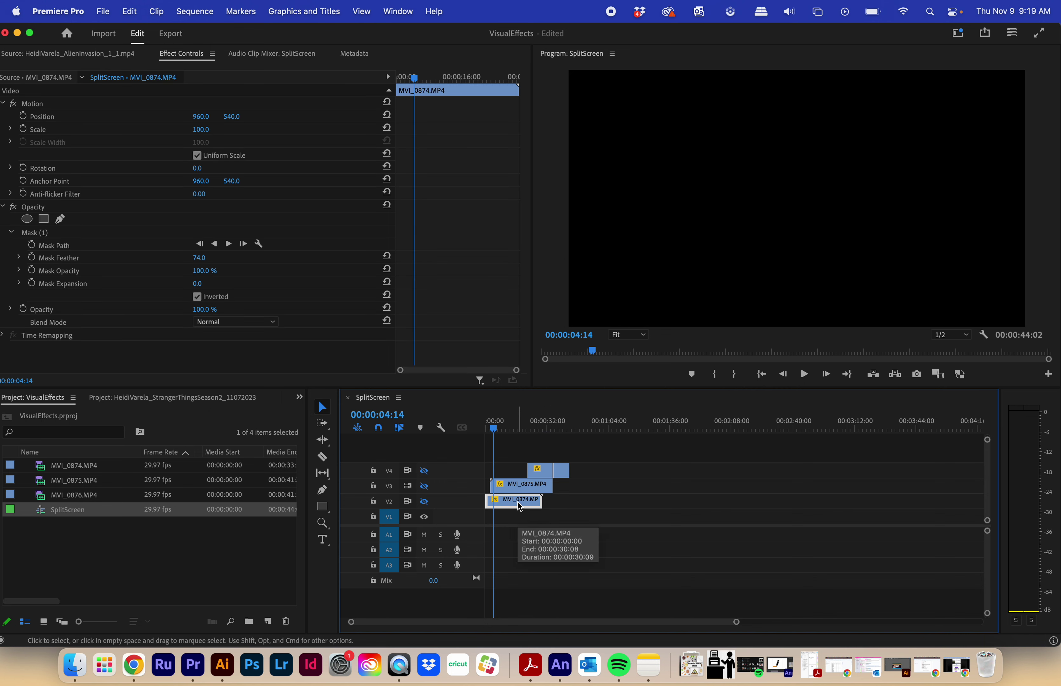
pyautogui.click(517, 502)
pyautogui.moveTo(517, 504); pyautogui.dragTo(515, 518)
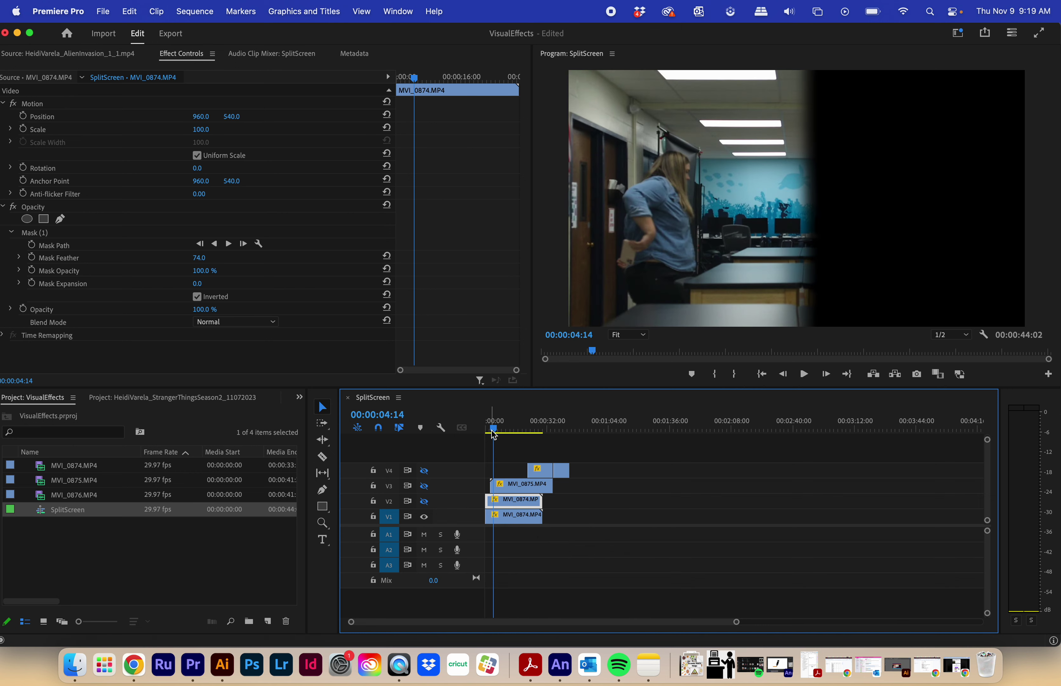
# Delete Mask (1) from the MVI_0874.MP4 copy on V1 and move the playhead to the empty-room frame at 00:00:00:10
pyautogui.click(512, 516)
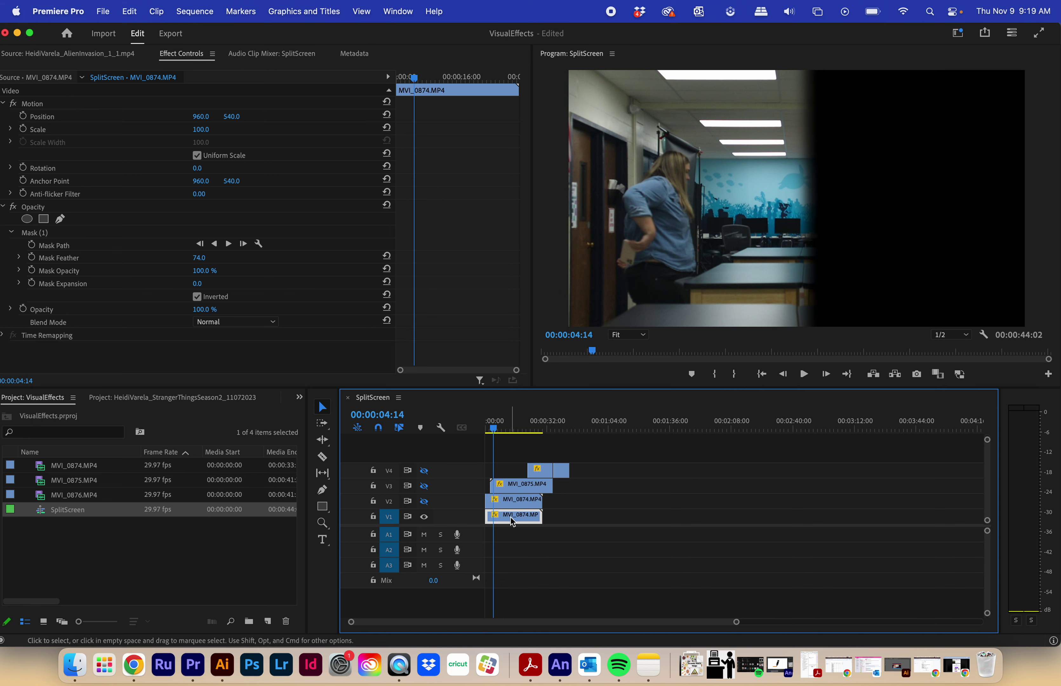
pyautogui.click(65, 246)
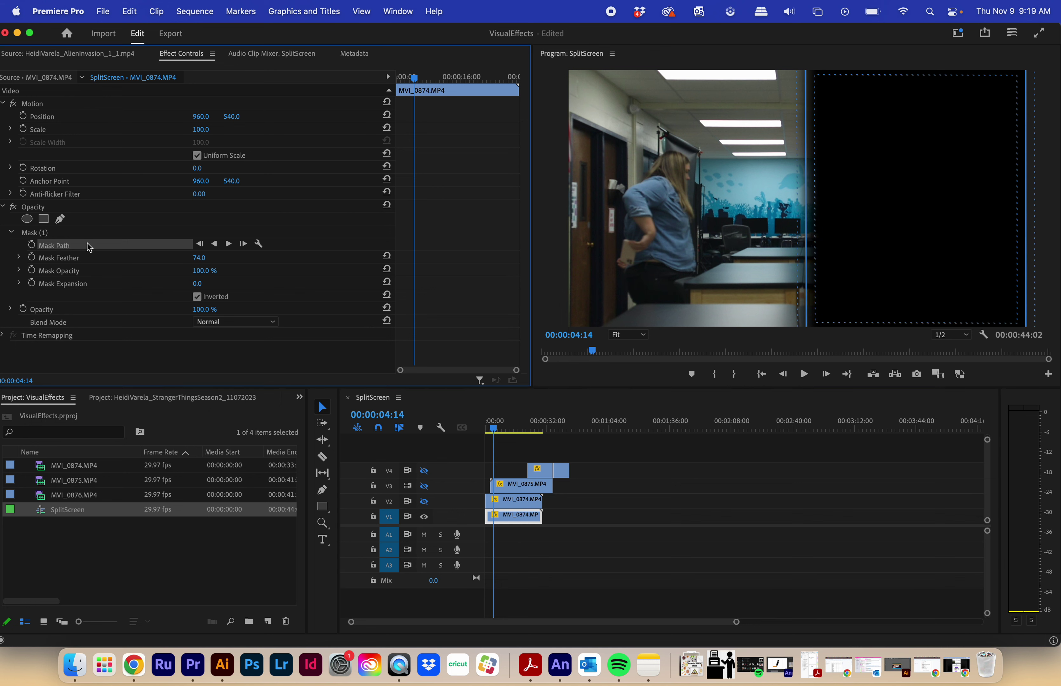
pyautogui.click(537, 519)
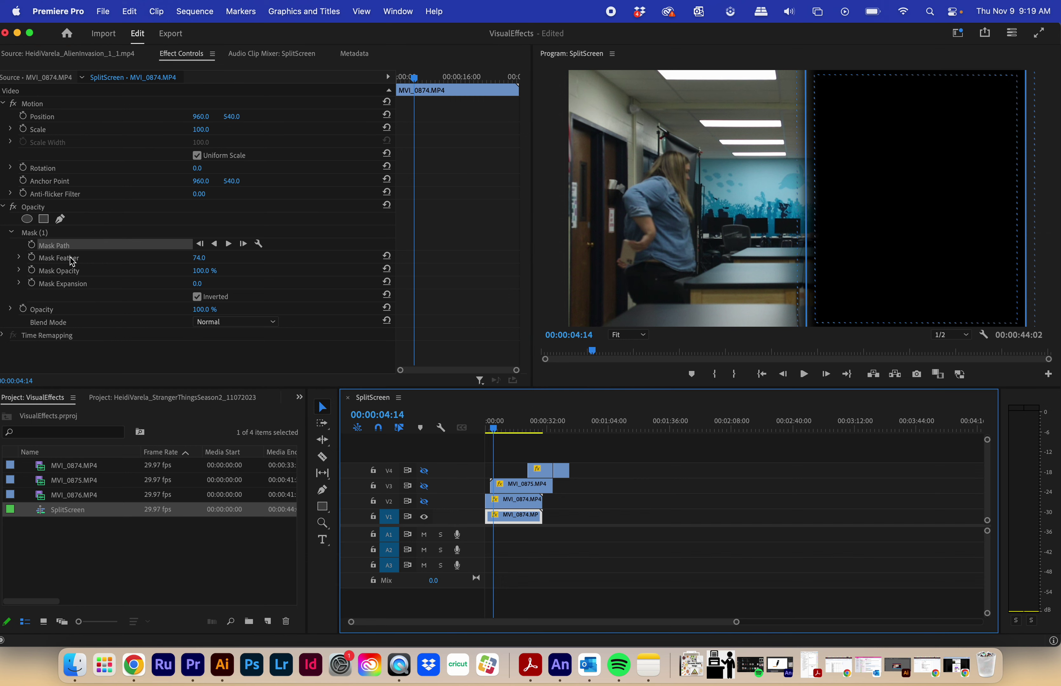
pyautogui.click(50, 236)
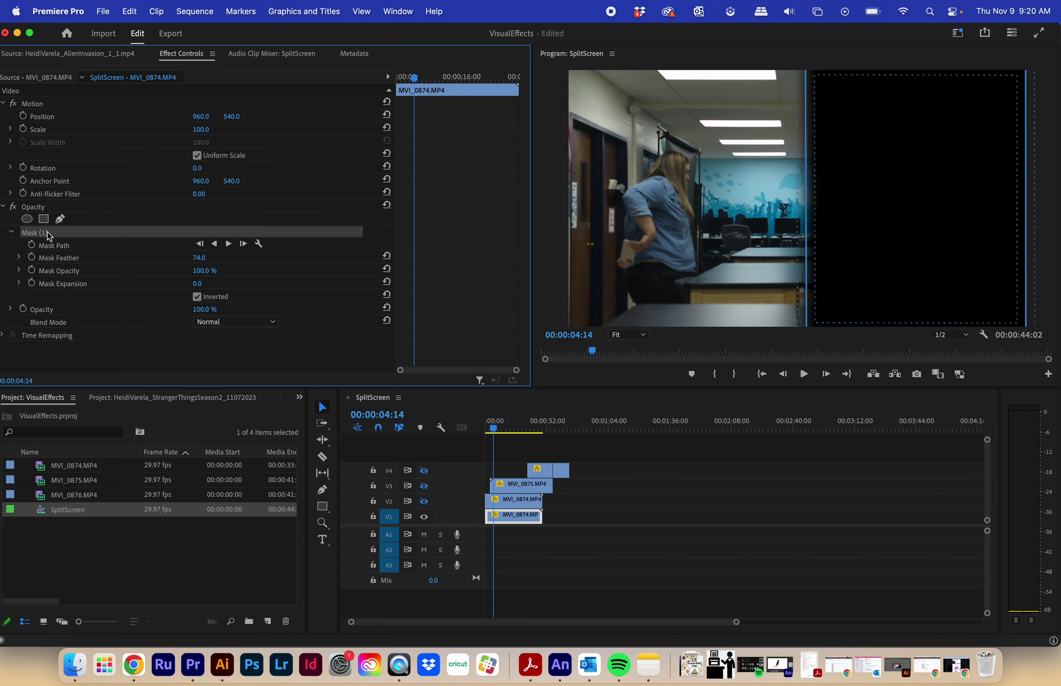
pyautogui.press('Delete')
pyautogui.moveTo(492, 431); pyautogui.dragTo(489, 431)
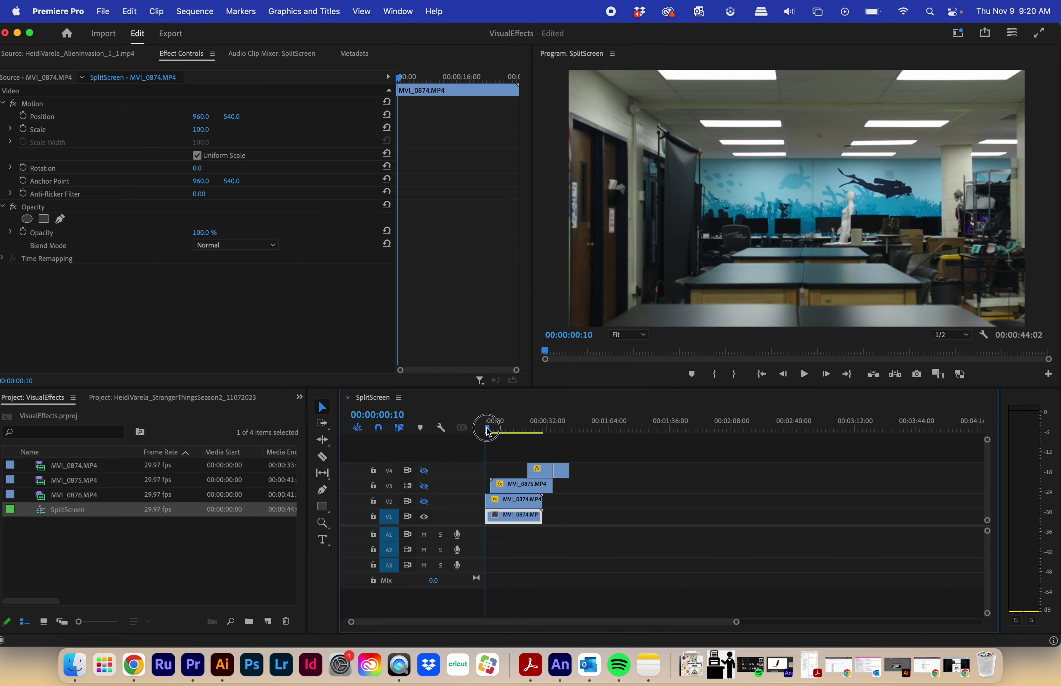
pyautogui.click(494, 515)
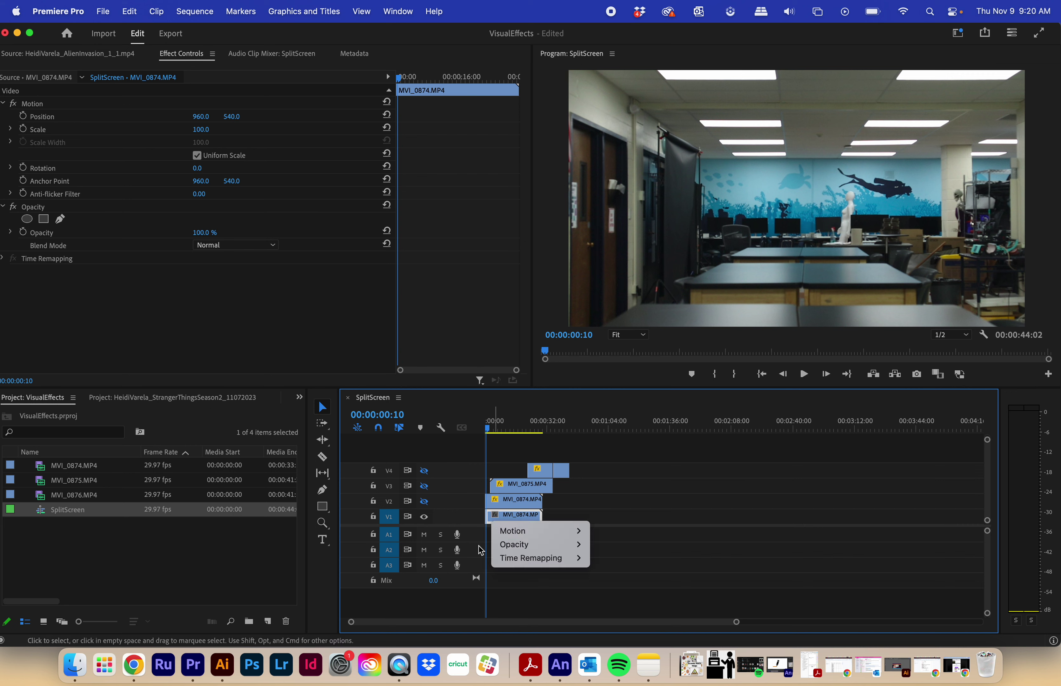
pyautogui.click(685, 554)
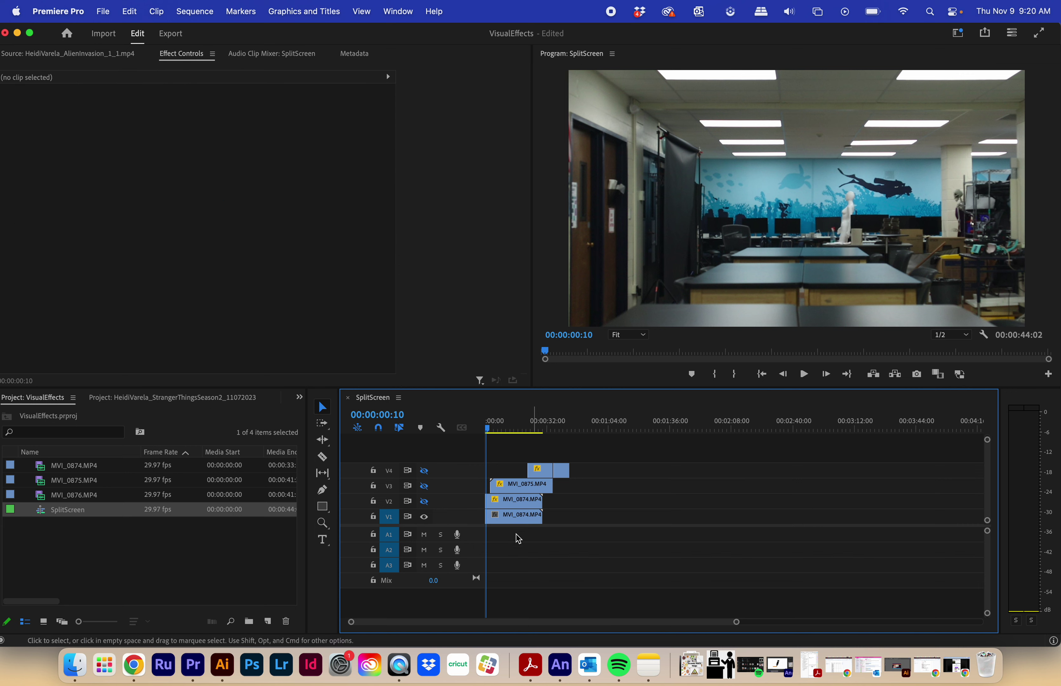
pyautogui.click(499, 520)
pyautogui.click(495, 516)
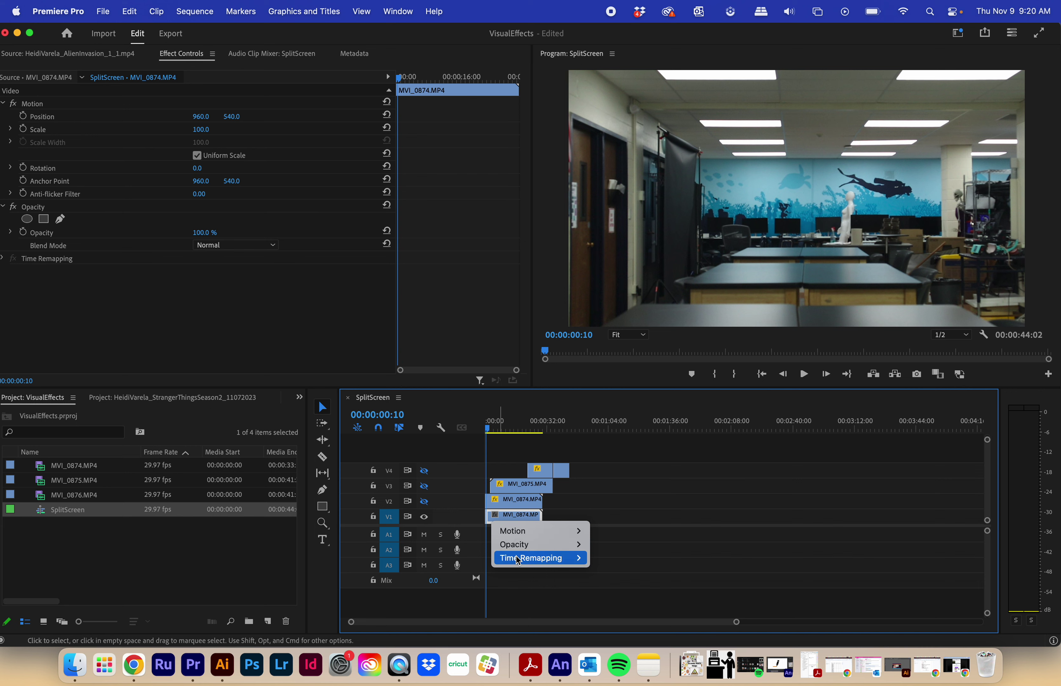
pyautogui.click(698, 562)
# Apply a frame hold to the MVI_0874.MP4 clip on V1, held on source timecode 00:00:03:16
pyautogui.rightClick(516, 518)
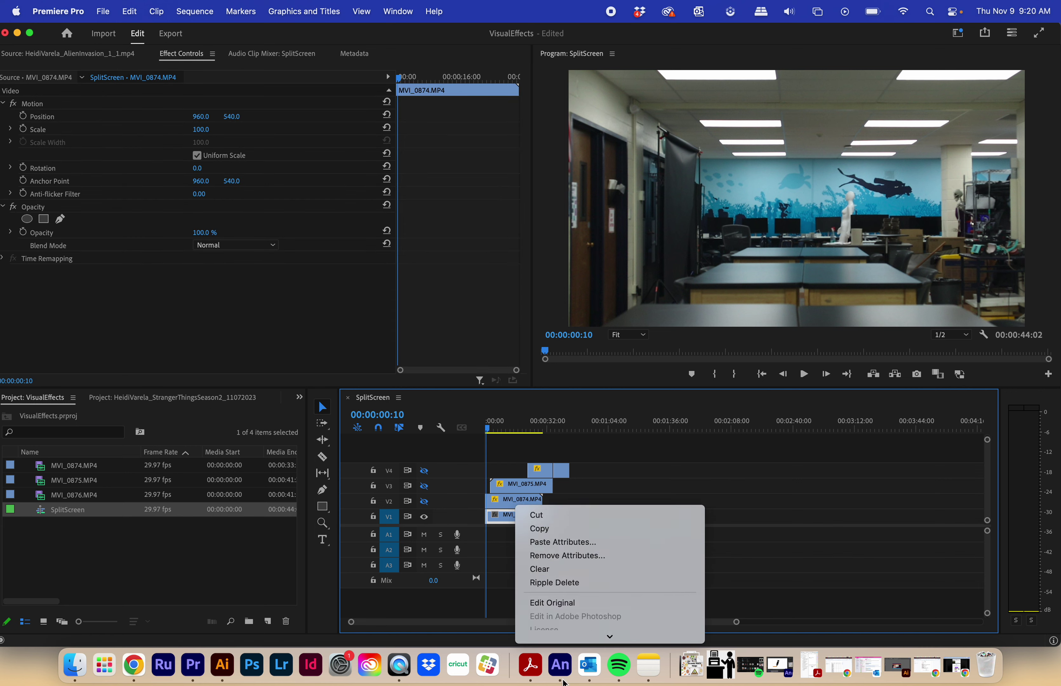
pyautogui.scroll(-5, 575, 570)
pyautogui.scroll(-3, 596, 632)
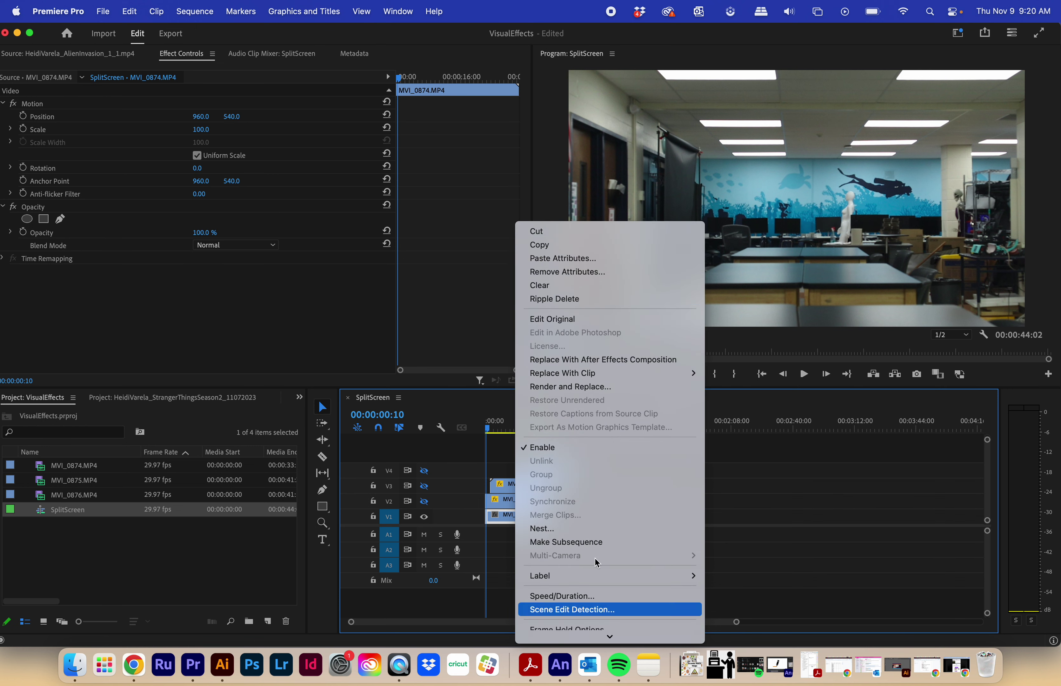
pyautogui.scroll(-5, 599, 367)
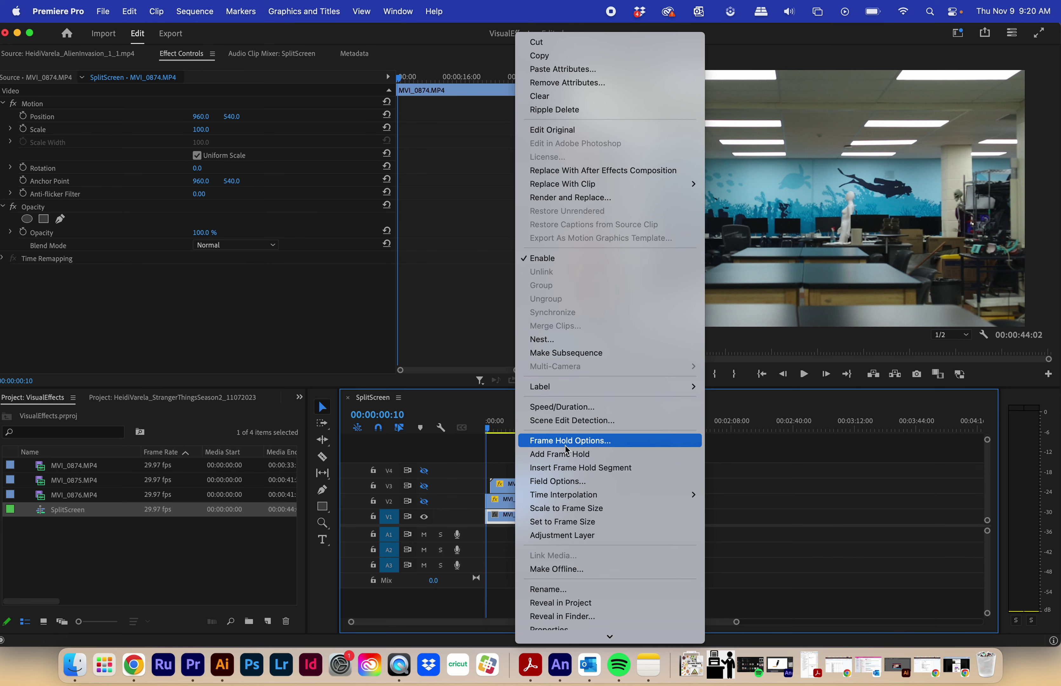
pyautogui.click(566, 445)
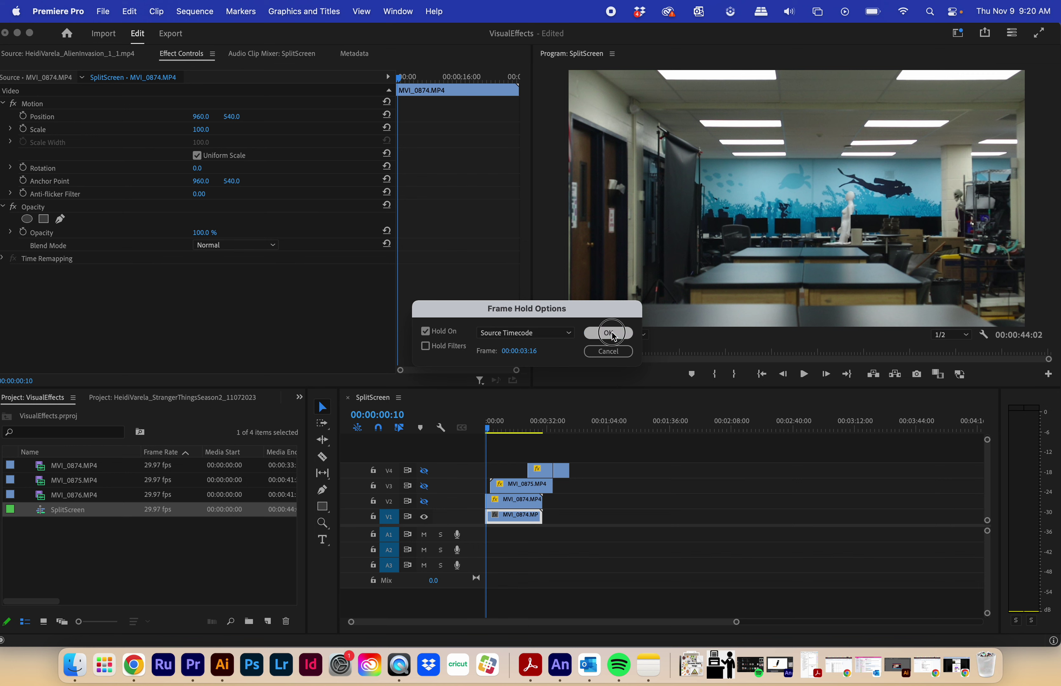
pyautogui.click(591, 351)
# Copy the held MVI_0874.MP4 clip on V1 and paste the duplicate directly after the original
pyautogui.moveTo(489, 429)
pyautogui.mouseDown()
pyautogui.moveTo(545, 440)
pyautogui.moveTo(478, 441)
pyautogui.mouseUp()
pyautogui.moveTo(547, 519)
pyautogui.mouseDown()
pyautogui.moveTo(568, 518)
pyautogui.moveTo(537, 525)
pyautogui.mouseUp()
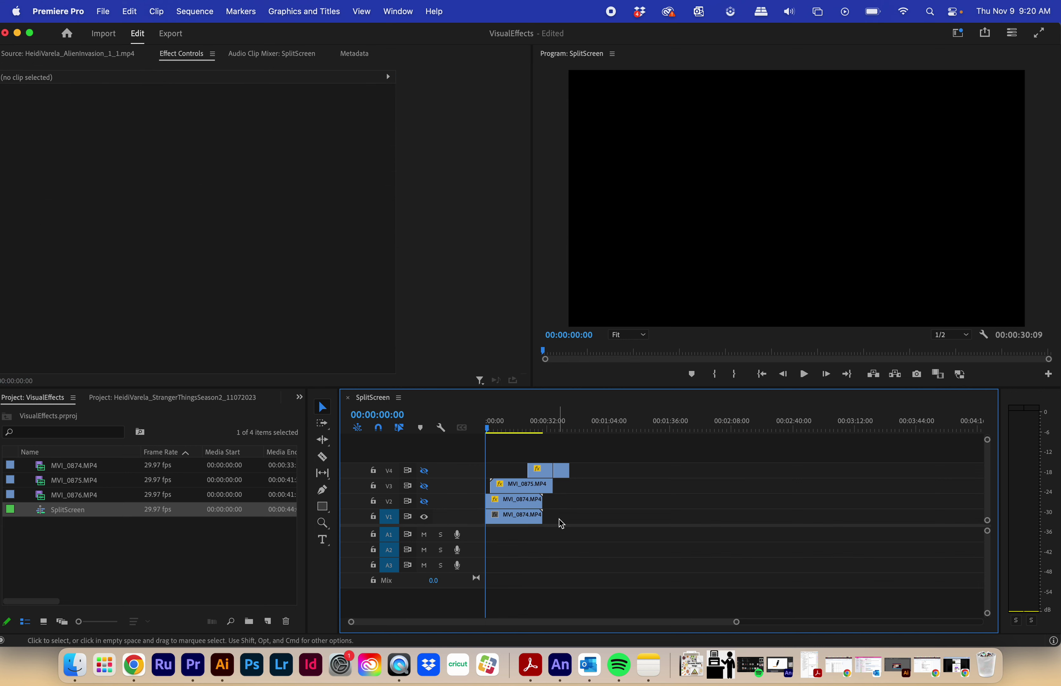
pyautogui.press('Down')
pyautogui.press('super+v')
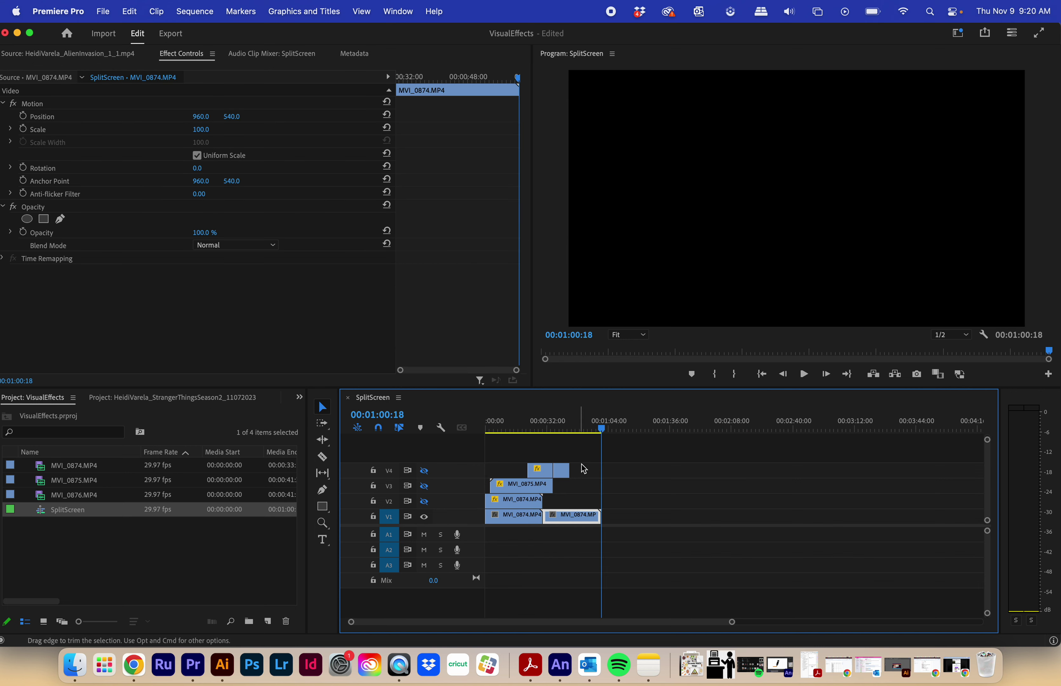
# Show tracks V2, V3 and V4 again and play the layered footage from the sequence start
pyautogui.moveTo(602, 428); pyautogui.dragTo(462, 446)
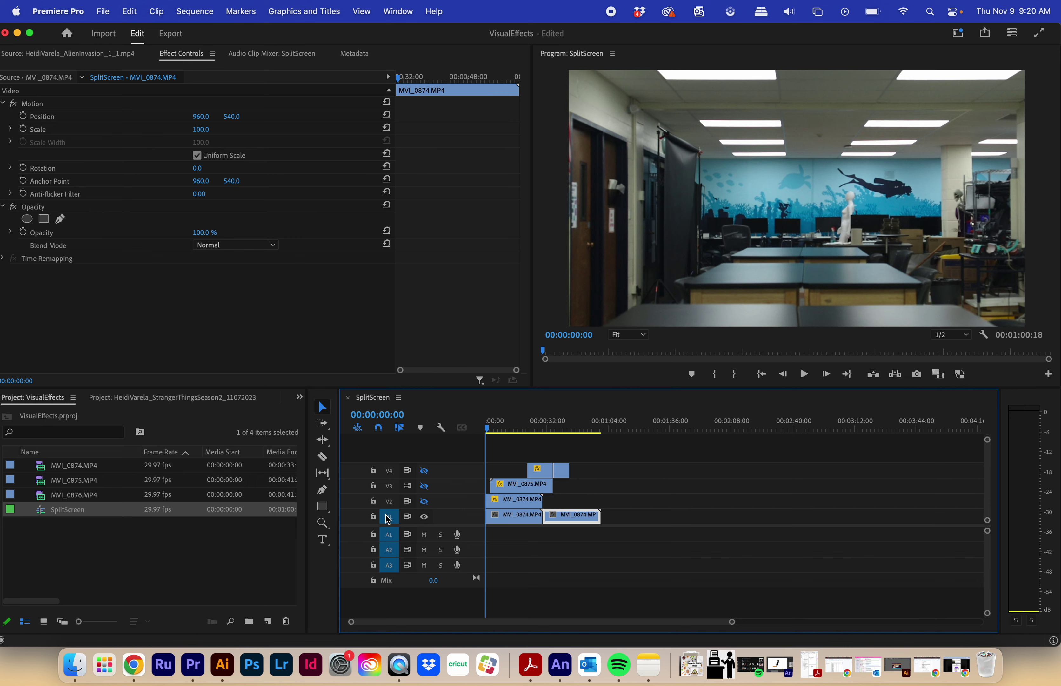
pyautogui.press('space')
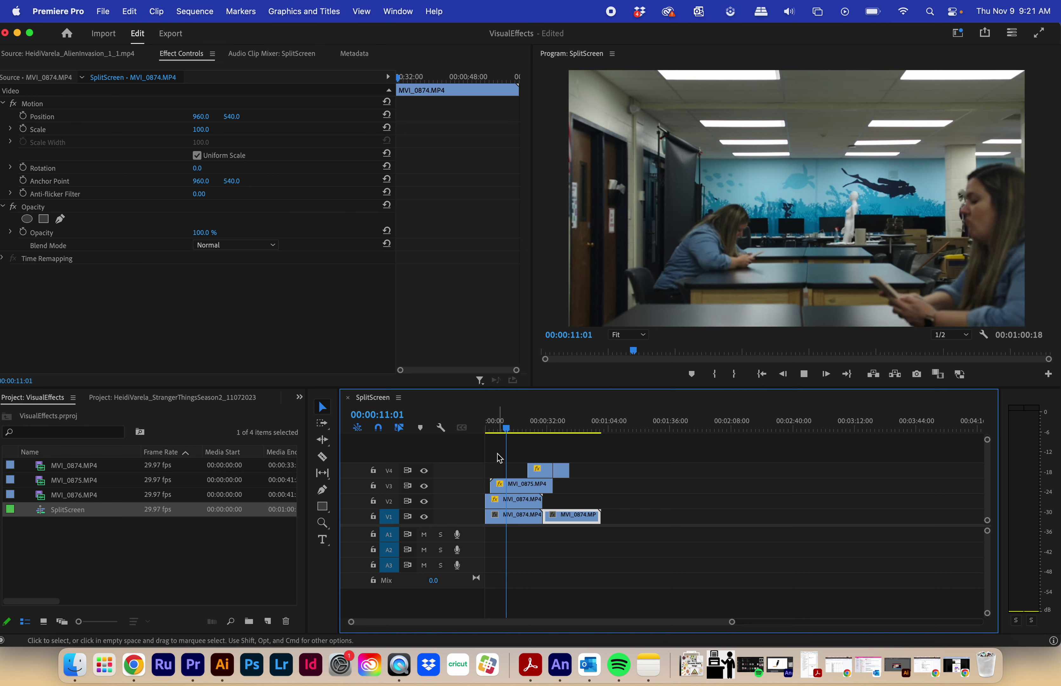
pyautogui.moveTo(512, 429); pyautogui.dragTo(523, 434)
pyautogui.click(523, 429)
pyautogui.press('space')
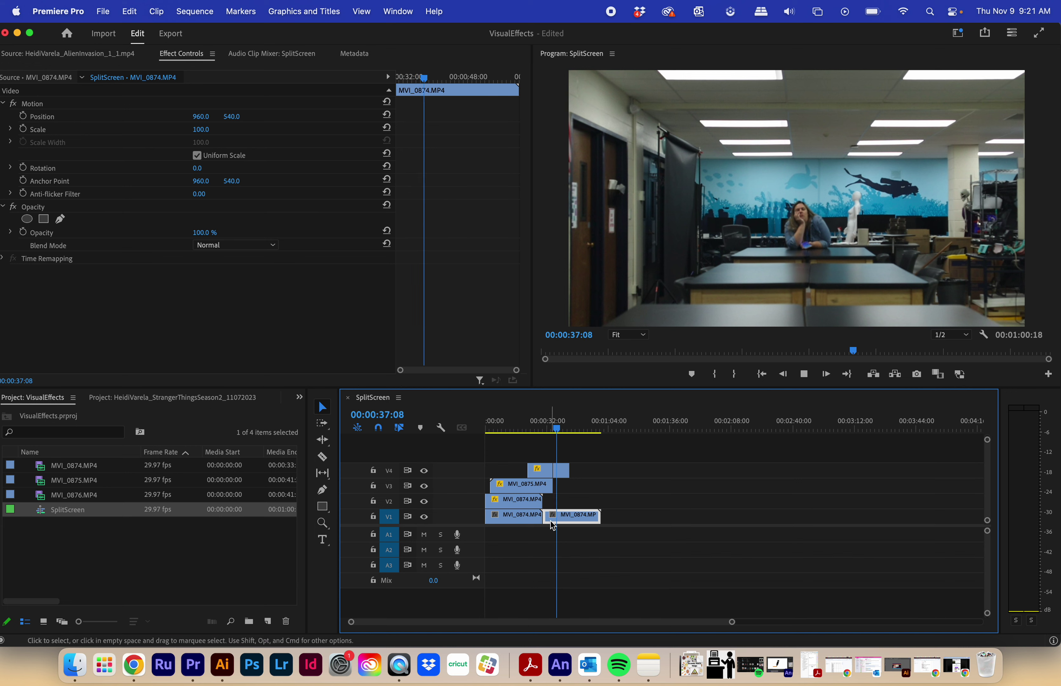
# Cut the second V1 clip at 00:00:43:22, level with the end of the V4 clips, and delete the remainder
pyautogui.click(561, 430)
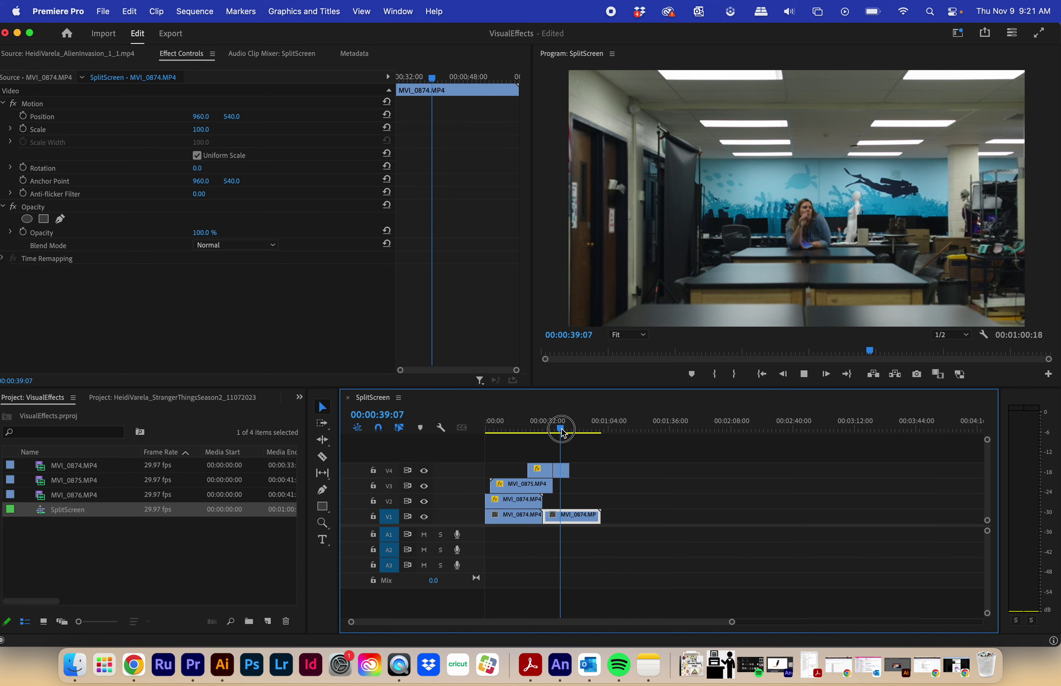
pyautogui.moveTo(564, 433); pyautogui.dragTo(570, 431)
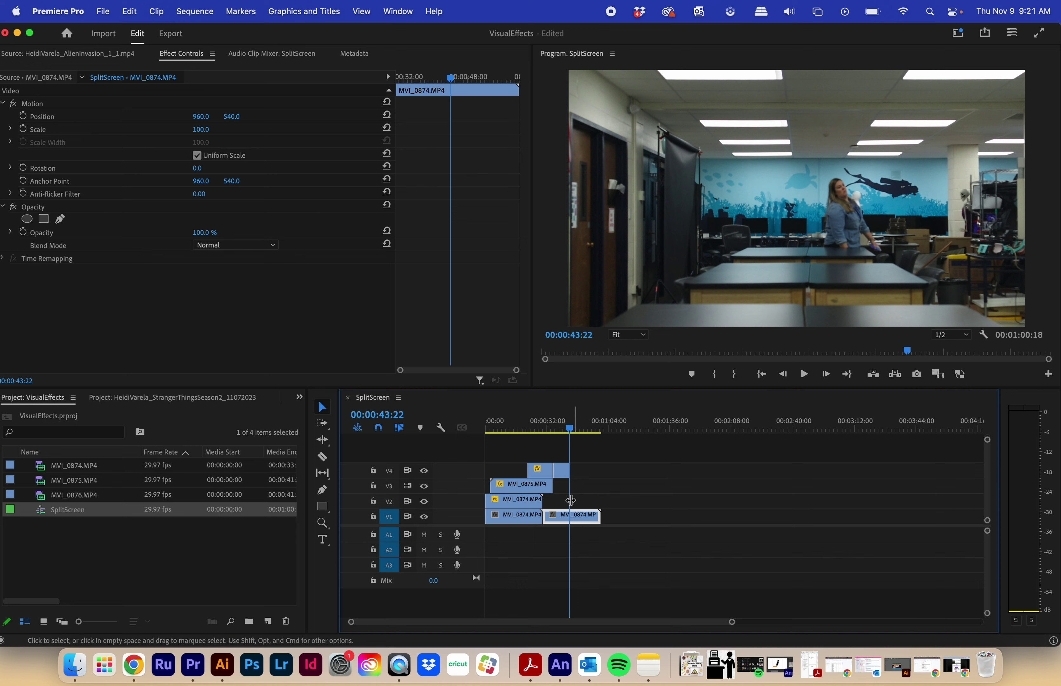
pyautogui.click(322, 457)
pyautogui.click(573, 516)
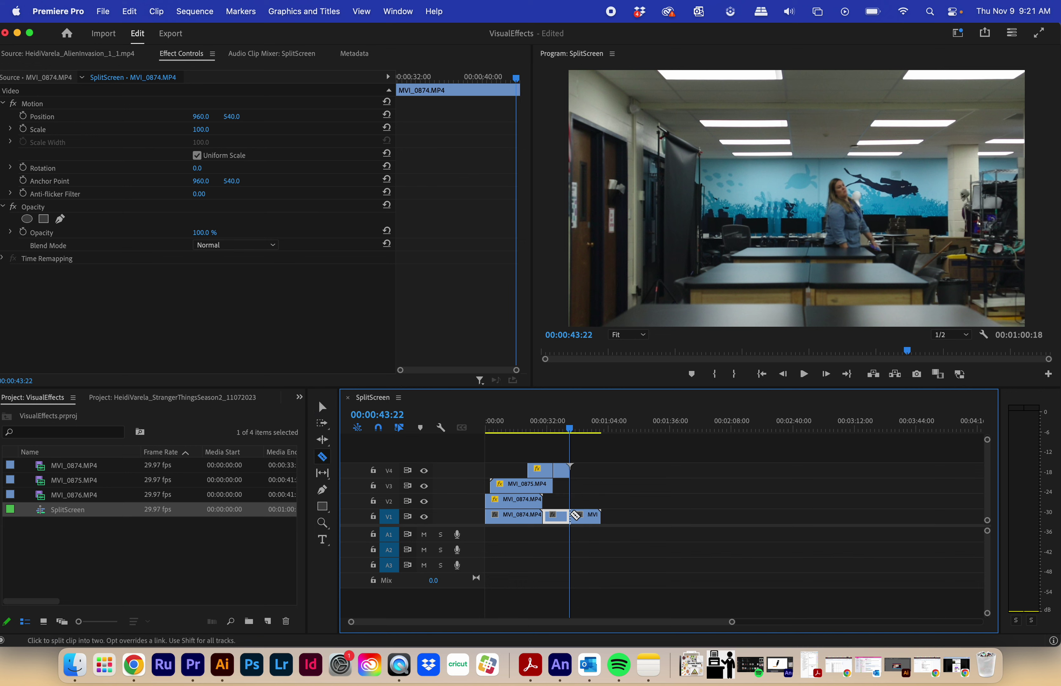
pyautogui.click(327, 408)
pyautogui.click(589, 519)
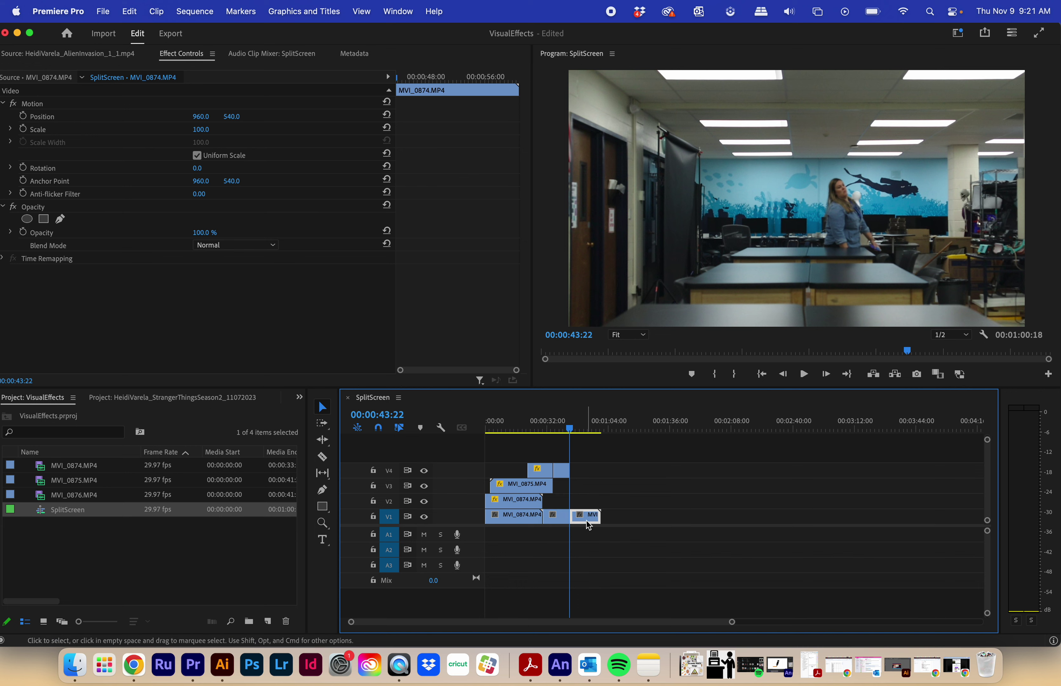
pyautogui.press('Delete')
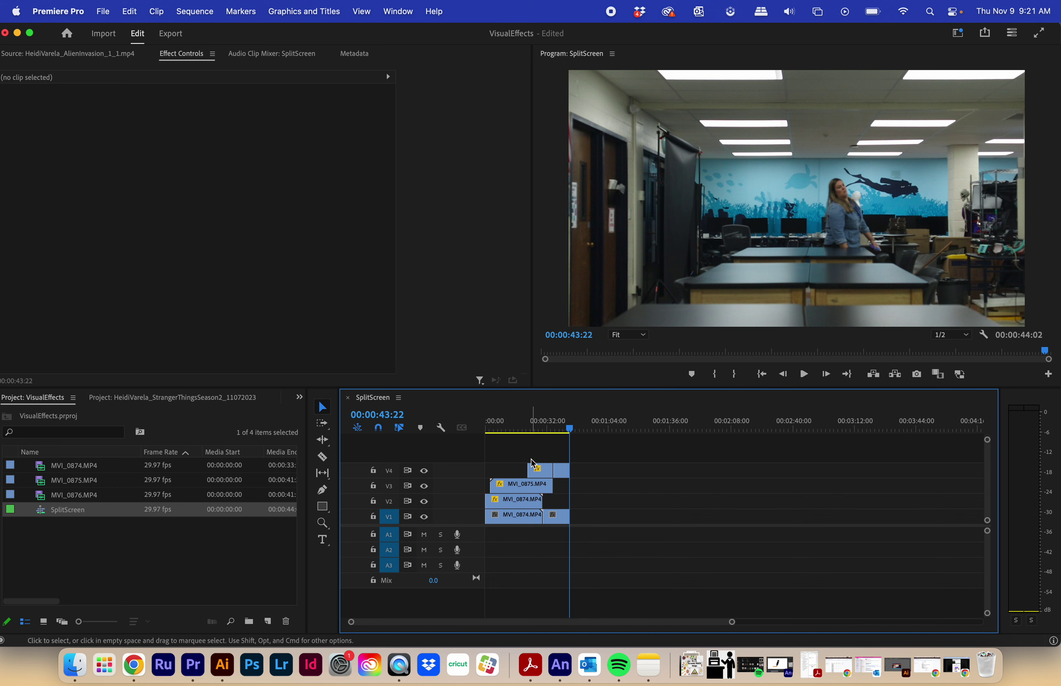
# Delete both clips on track V4
pyautogui.click(536, 472)
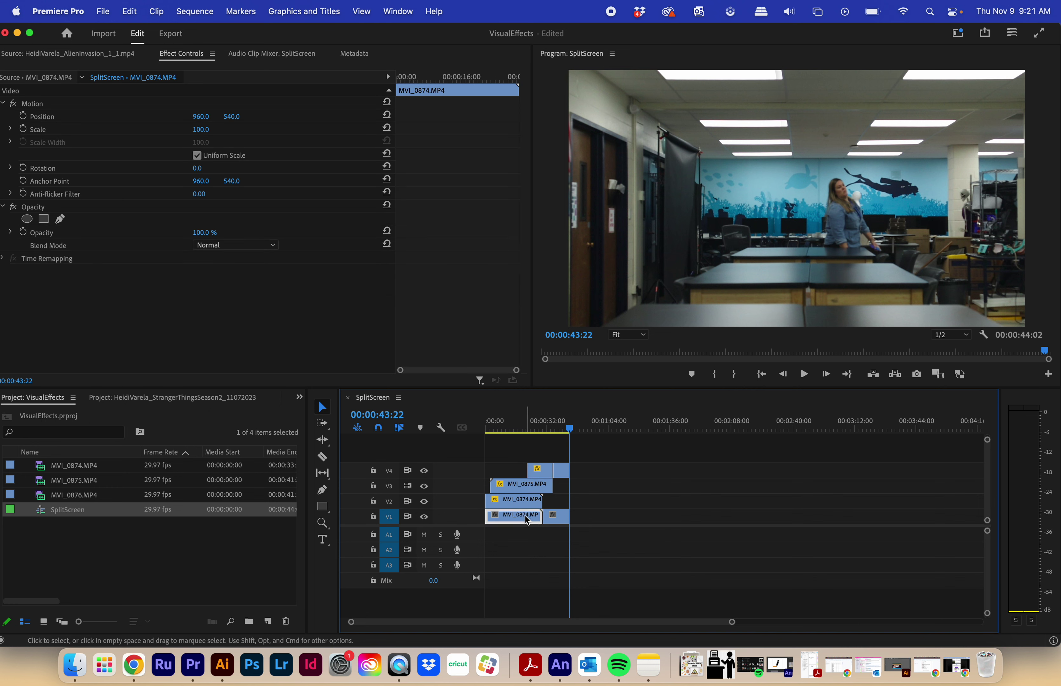
pyautogui.click(517, 511)
pyautogui.click(595, 488)
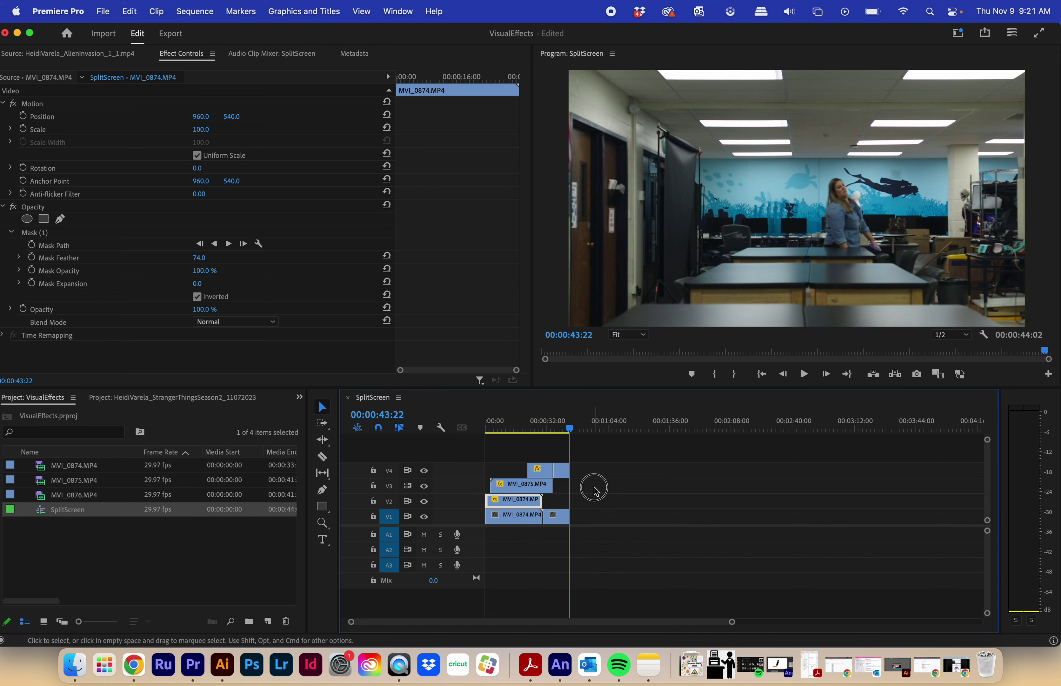
pyautogui.moveTo(594, 508); pyautogui.dragTo(506, 464)
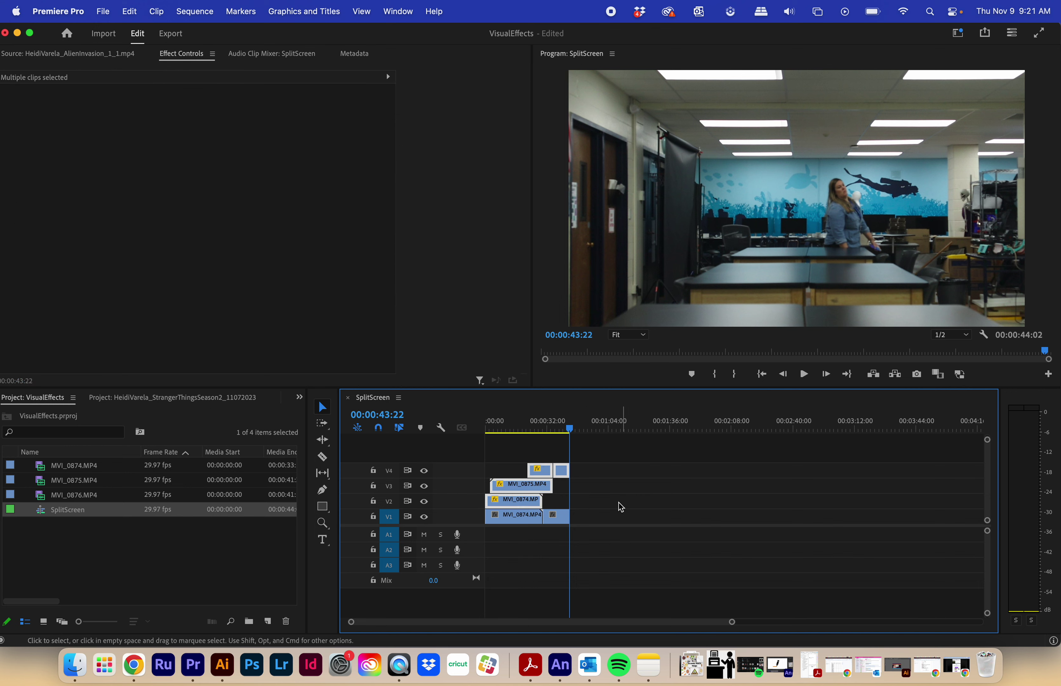
pyautogui.click(617, 503)
pyautogui.moveTo(603, 506); pyautogui.dragTo(535, 466)
pyautogui.moveTo(605, 476); pyautogui.dragTo(528, 452)
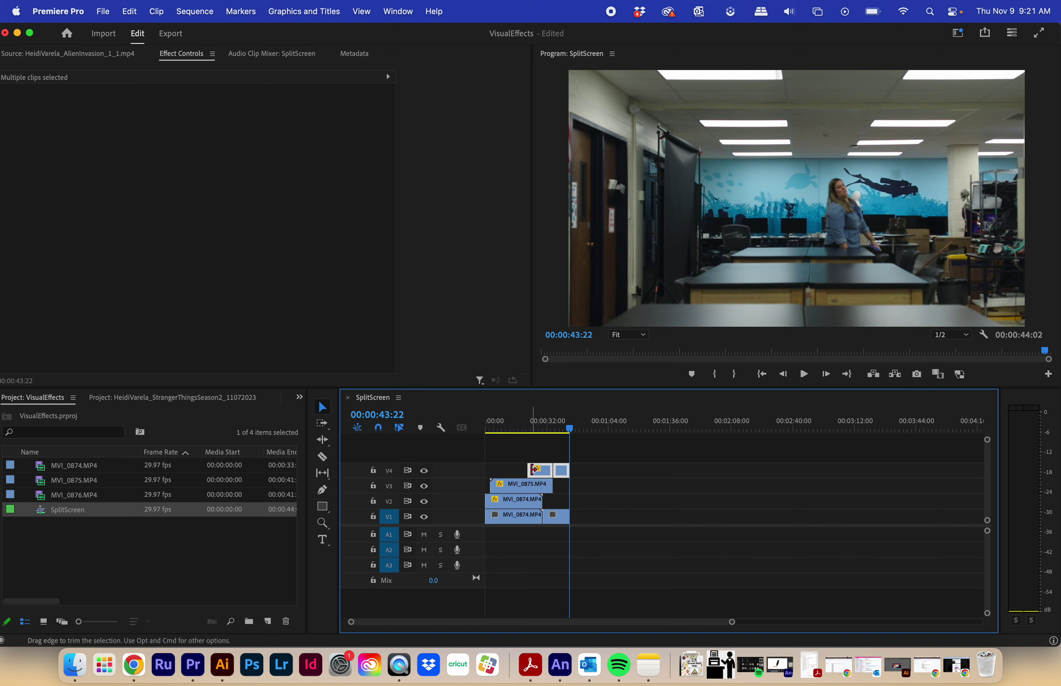
pyautogui.press('Delete')
# Place a fresh copy of MVI_0876.MP4 on track V4, starting where the deleted clips began
pyautogui.click(105, 495)
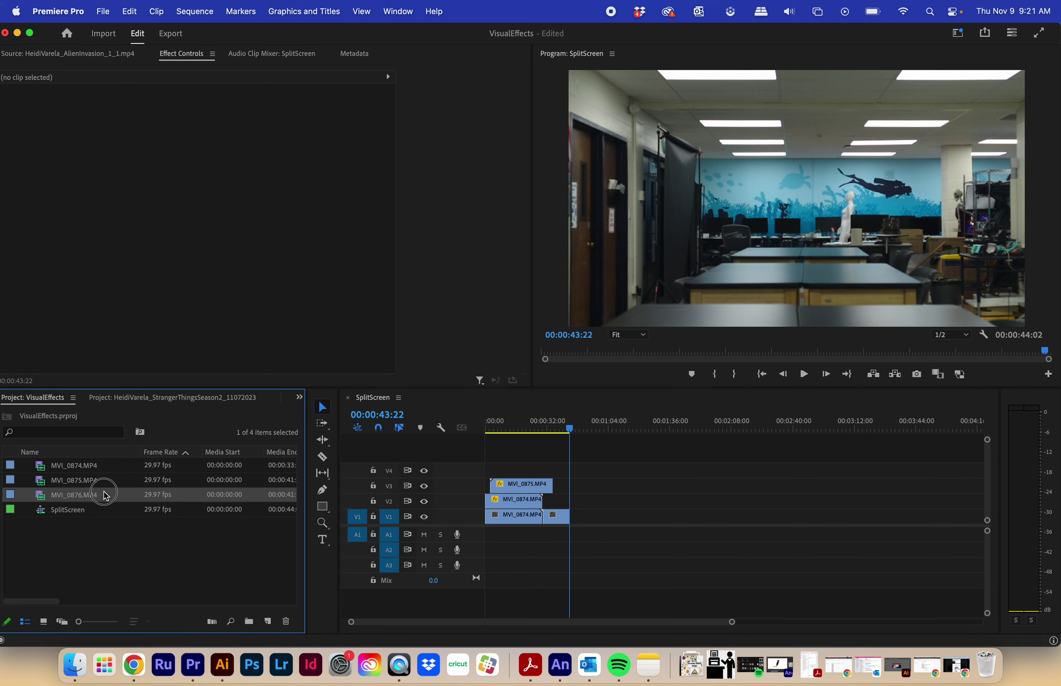
pyautogui.moveTo(200, 458); pyautogui.dragTo(538, 434)
pyautogui.click(557, 474)
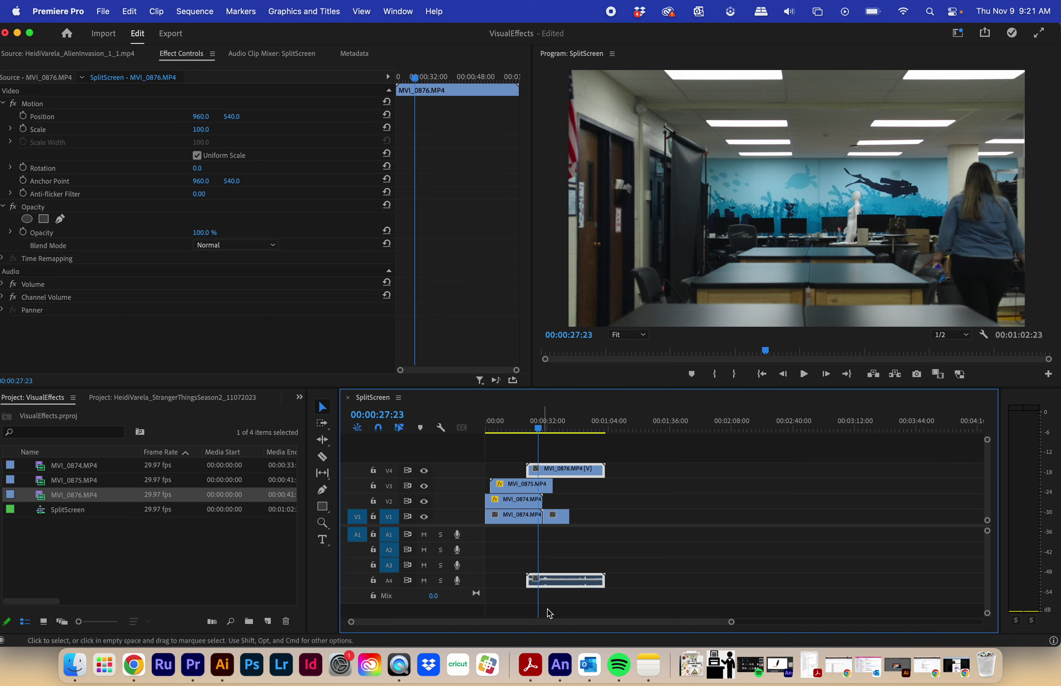
# Unlink the MVI_0876.MP4 clip's video and audio, and delete the audio from track A4
pyautogui.rightClick(562, 585)
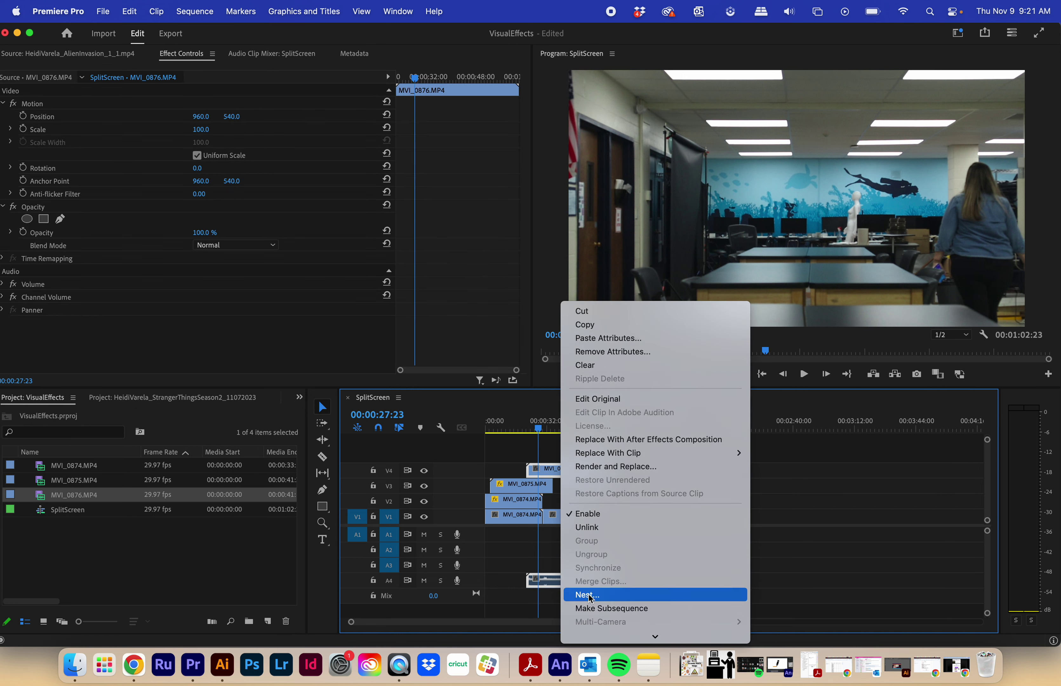
pyautogui.click(590, 528)
pyautogui.click(532, 576)
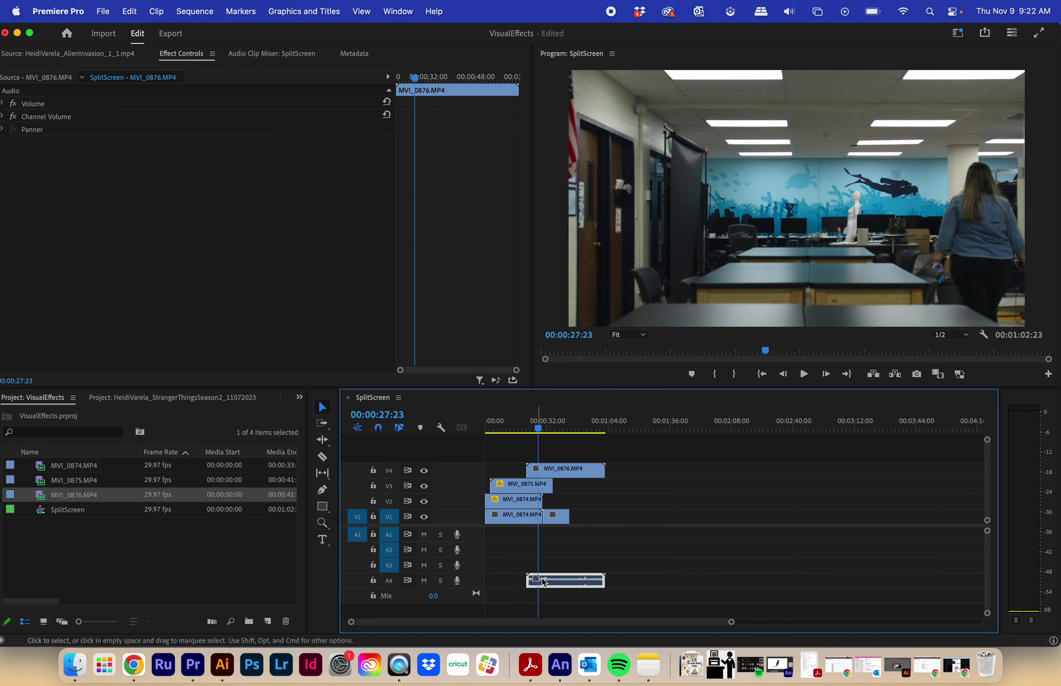
pyautogui.press('Delete')
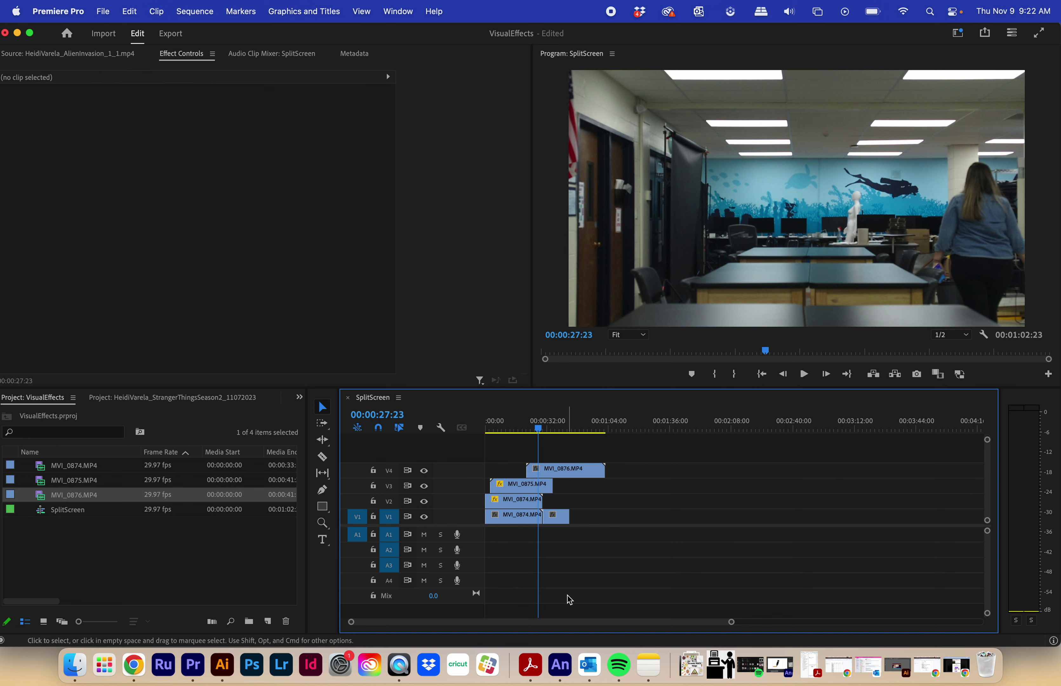
# Add a rectangular opacity mask to MVI_0876.MP4 on V4 at 00:00:39:08 and reshape it around the woman at the back table
pyautogui.click(579, 479)
pyautogui.moveTo(539, 431); pyautogui.dragTo(561, 435)
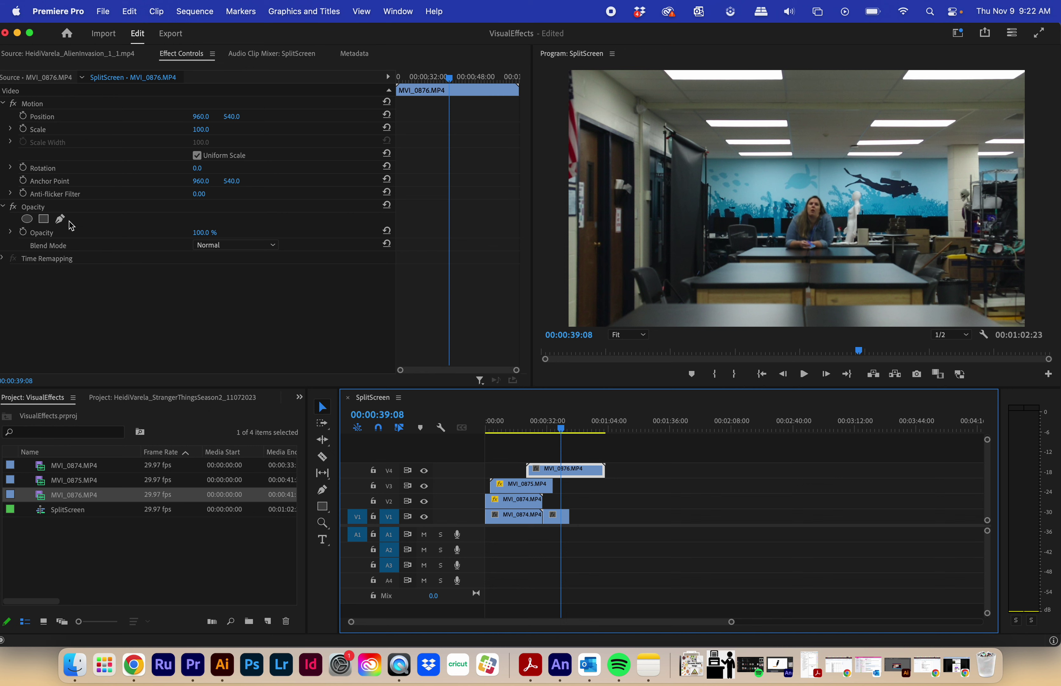
pyautogui.click(44, 221)
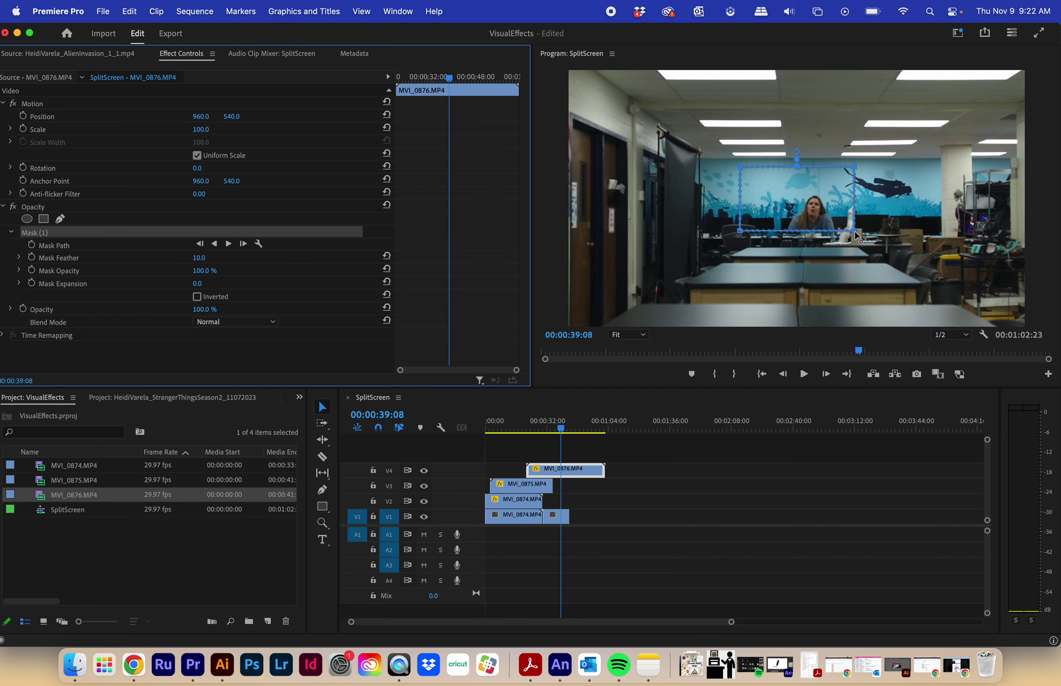
pyautogui.moveTo(855, 232); pyautogui.dragTo(855, 269)
pyautogui.moveTo(741, 233); pyautogui.dragTo(777, 262)
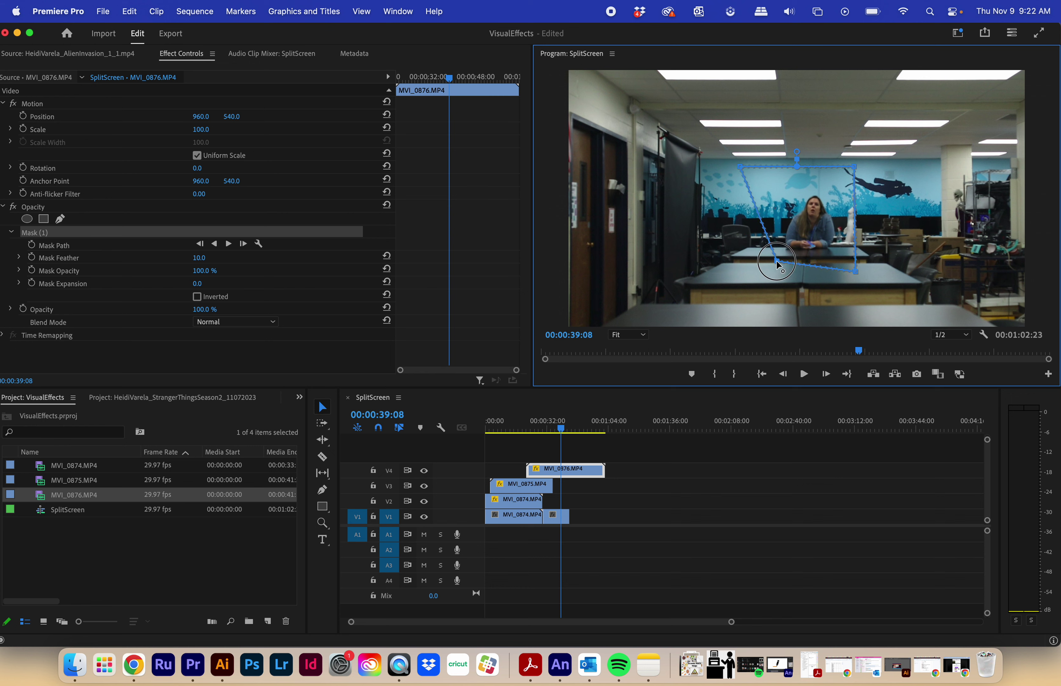
pyautogui.moveTo(749, 166); pyautogui.dragTo(772, 175)
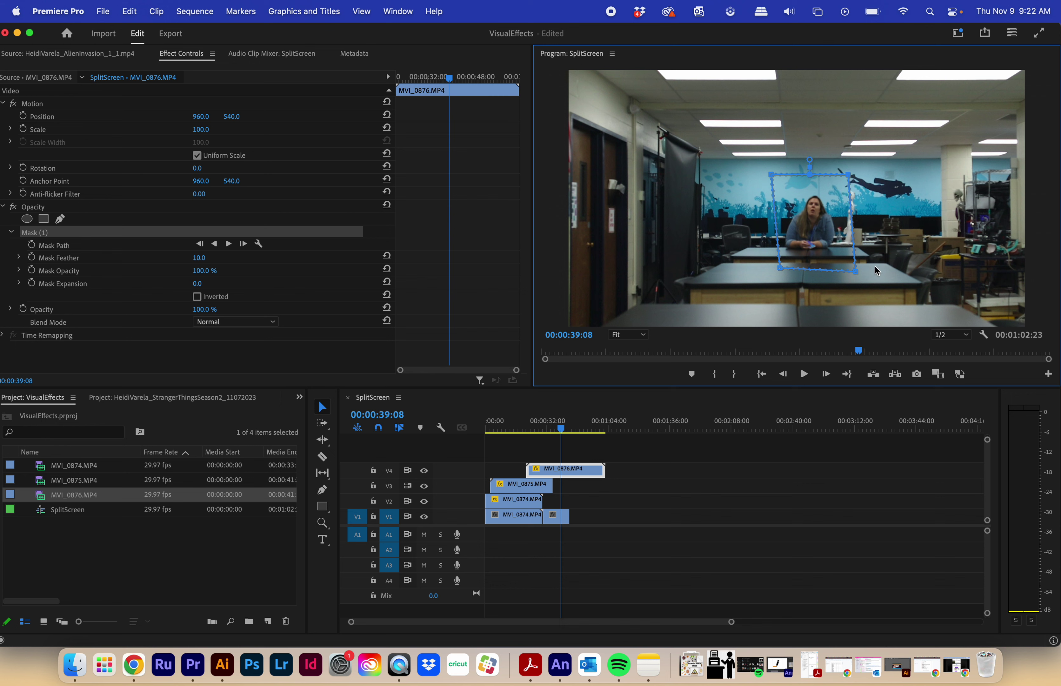
pyautogui.moveTo(858, 272); pyautogui.dragTo(880, 267)
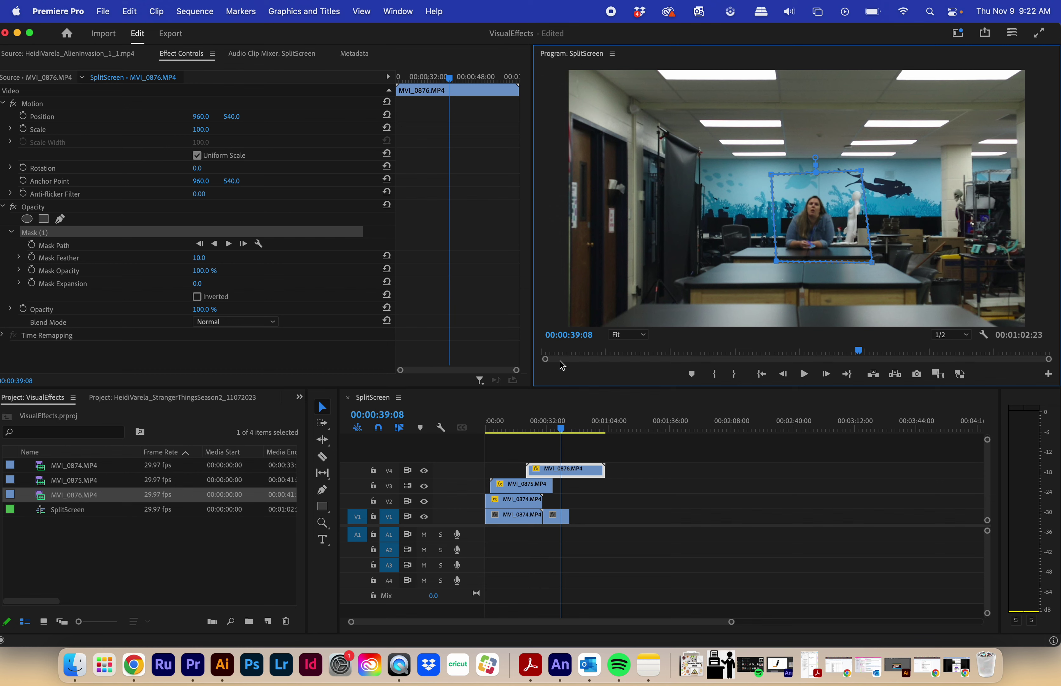
# Set the feather of Mask (1) on the V4 clip to 60 and check the blend at 00:00:32:07
pyautogui.moveTo(560, 429)
pyautogui.mouseDown()
pyautogui.moveTo(517, 438)
pyautogui.moveTo(566, 433)
pyautogui.moveTo(542, 431)
pyautogui.mouseUp()
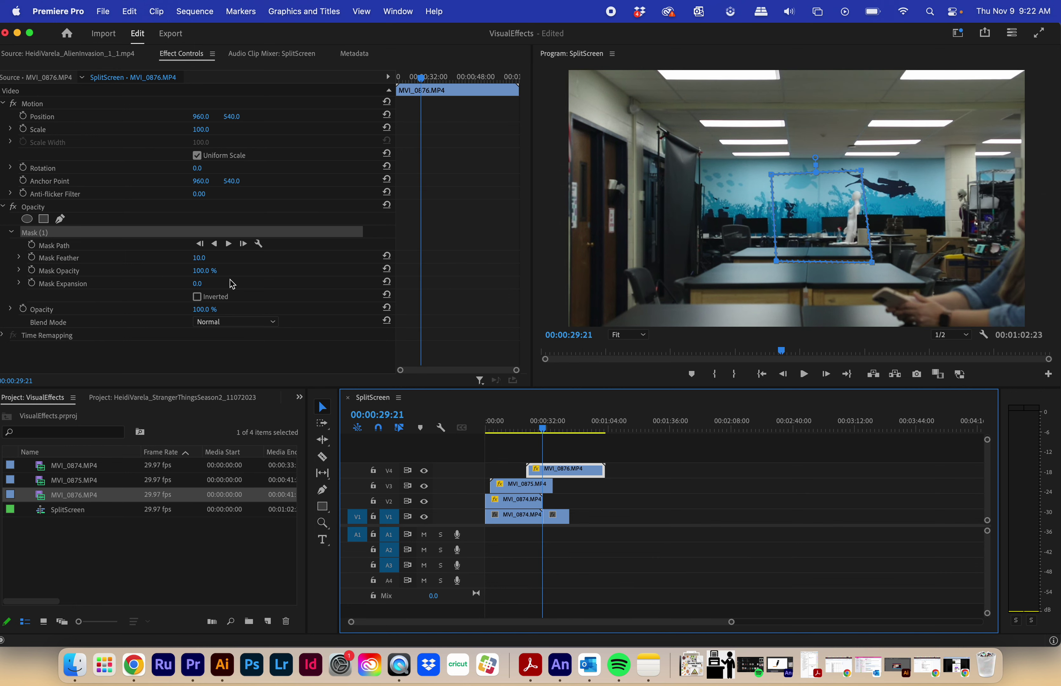
pyautogui.click(202, 267)
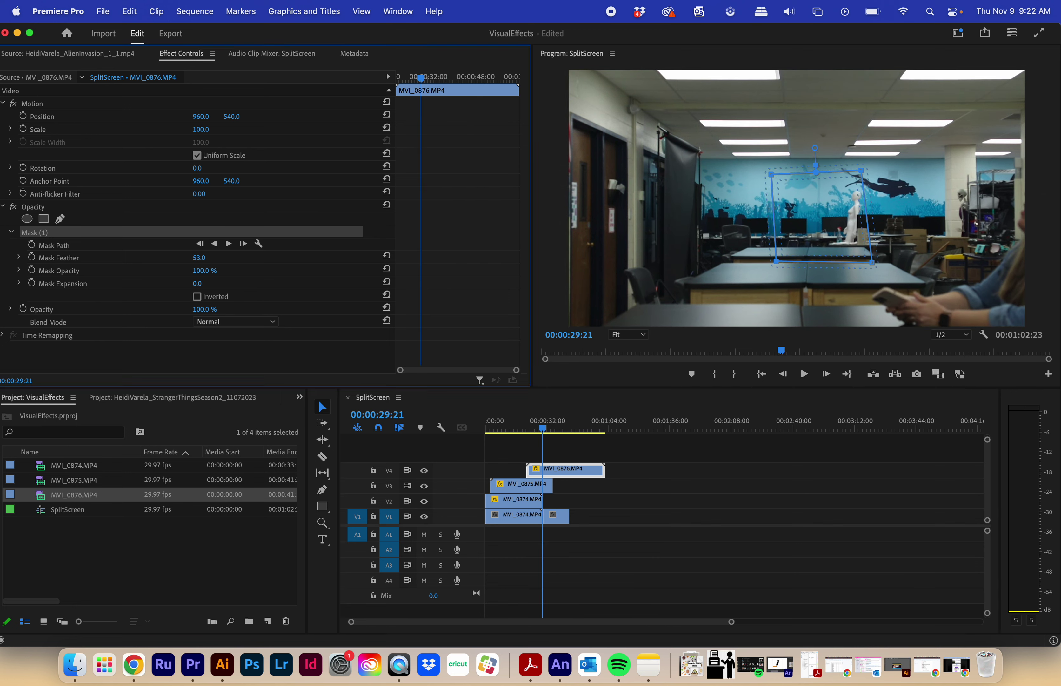
pyautogui.moveTo(537, 423)
pyautogui.mouseDown()
pyautogui.moveTo(559, 428)
pyautogui.moveTo(497, 429)
pyautogui.moveTo(582, 430)
pyautogui.moveTo(436, 428)
pyautogui.moveTo(561, 436)
pyautogui.moveTo(486, 434)
pyautogui.moveTo(560, 437)
pyautogui.moveTo(514, 440)
pyautogui.moveTo(551, 439)
pyautogui.mouseUp()
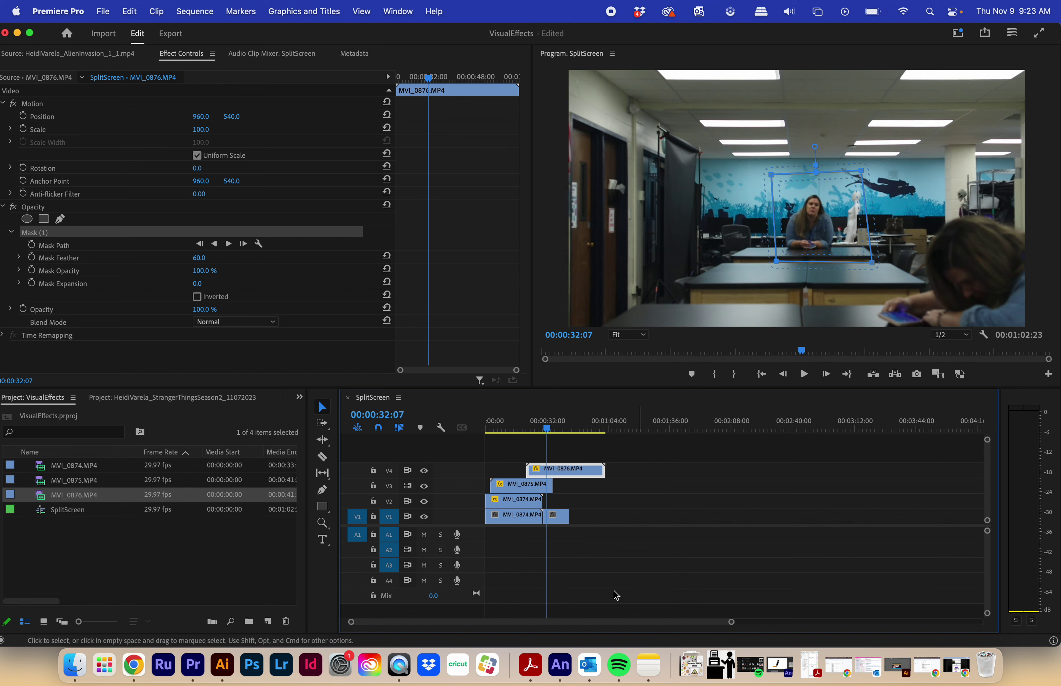